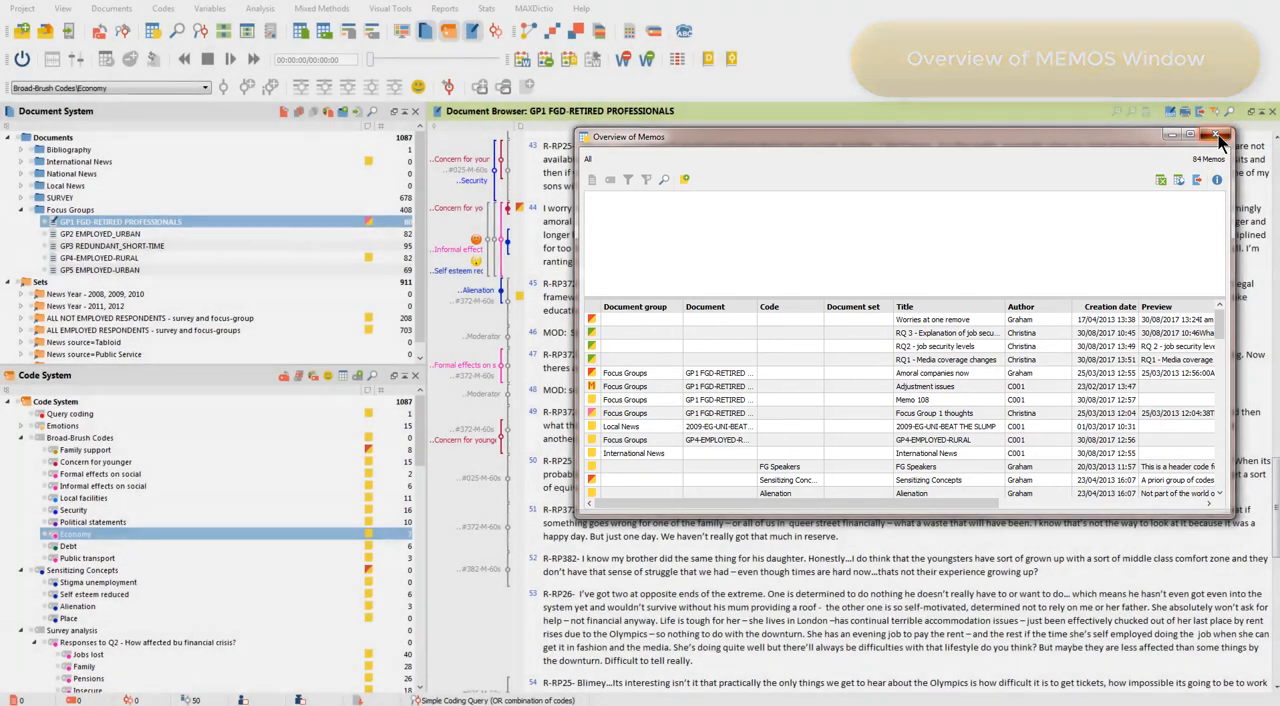
Close the memo overview and reopen it for all memos in the project.
click(1218, 137)
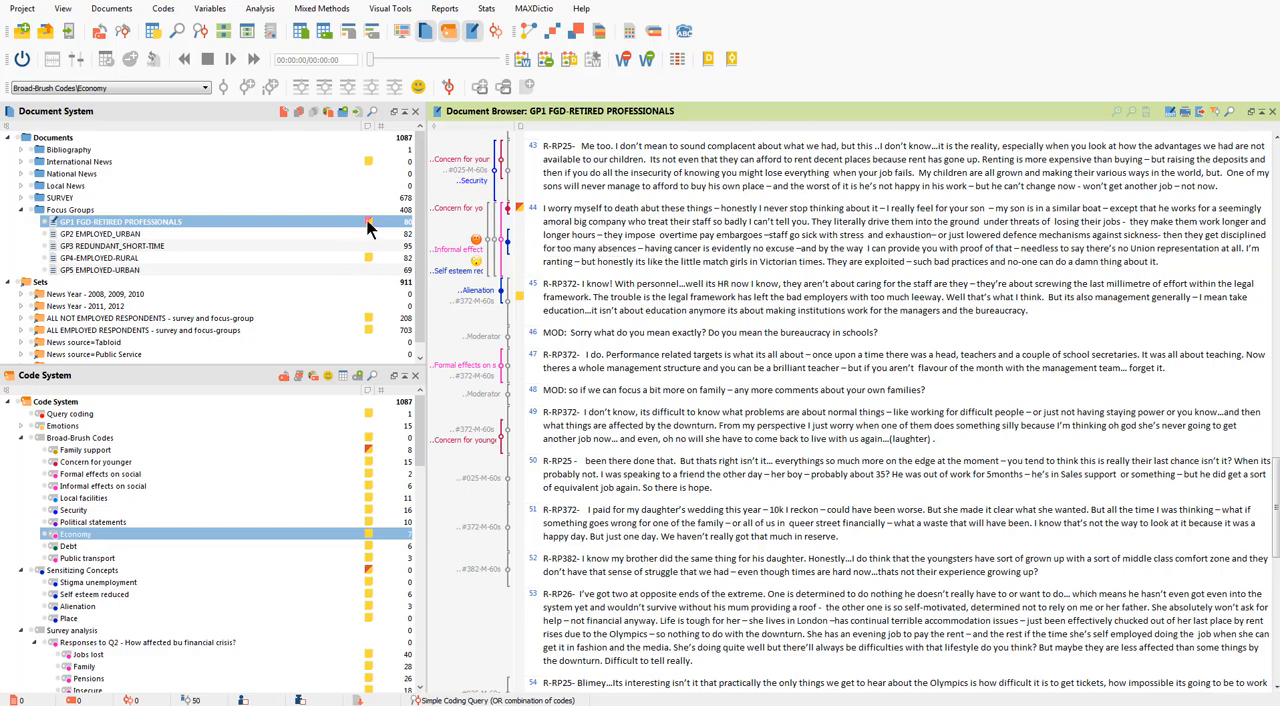
mouse_move(368, 226)
click(262, 12)
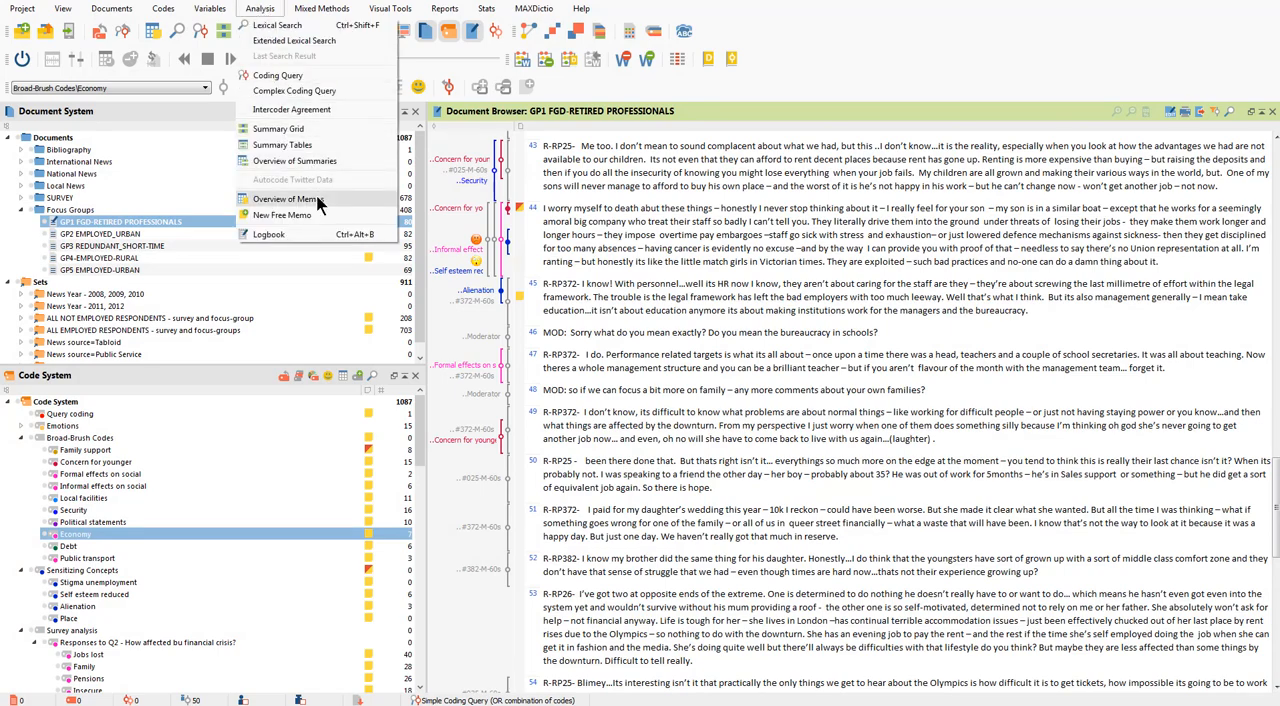
click(318, 200)
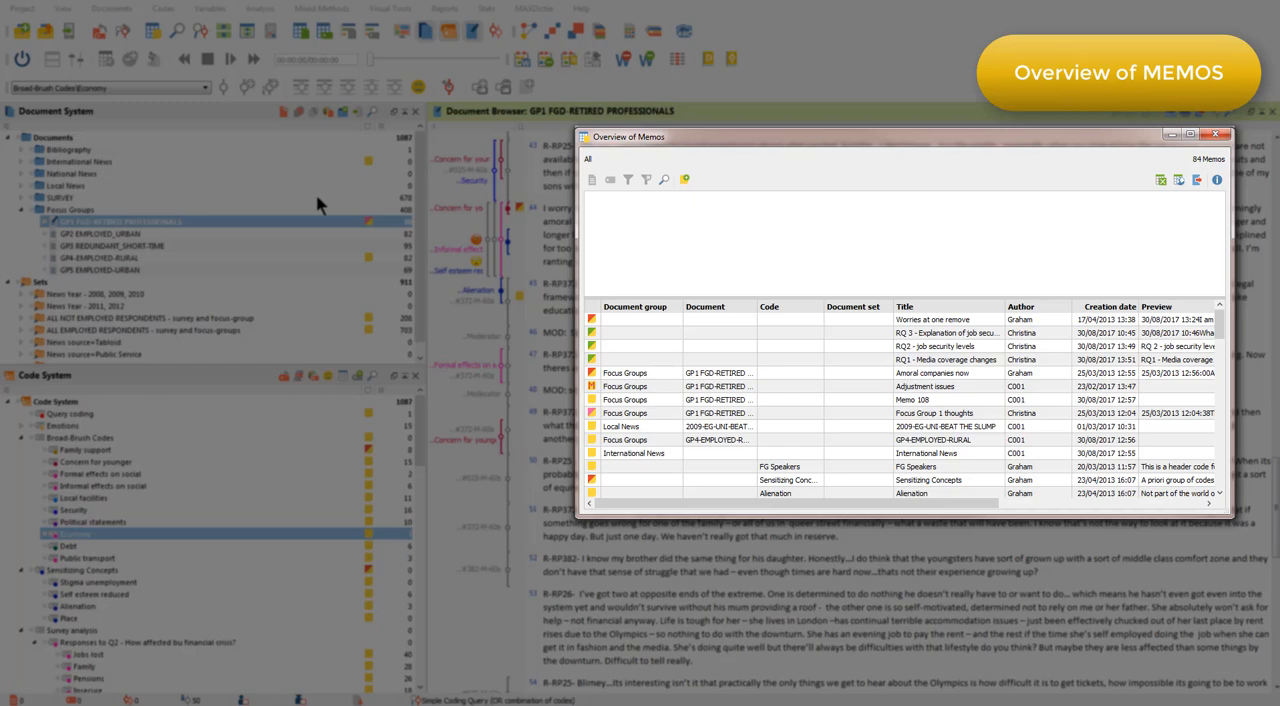
Sort the memo overview in turn by document group, document, title, author and creation date, and preview the "Focus Group 1 thoughts" memo.
click(630, 307)
click(725, 307)
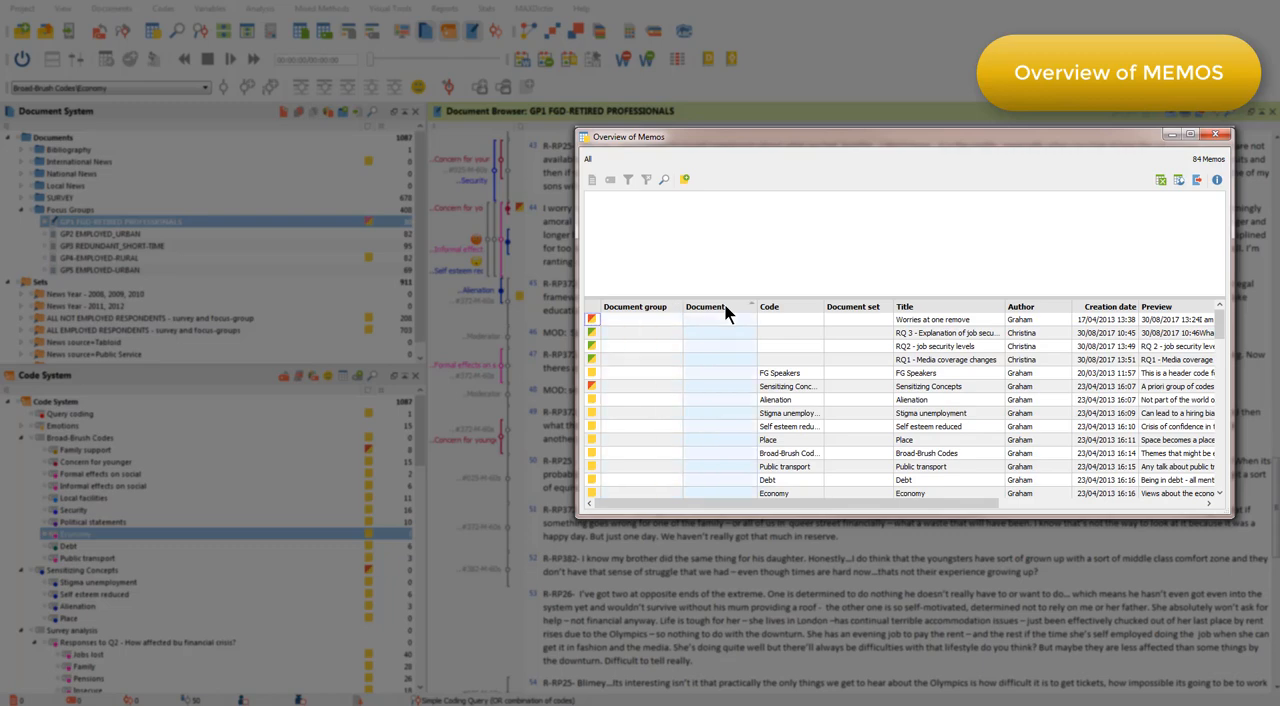
click(902, 307)
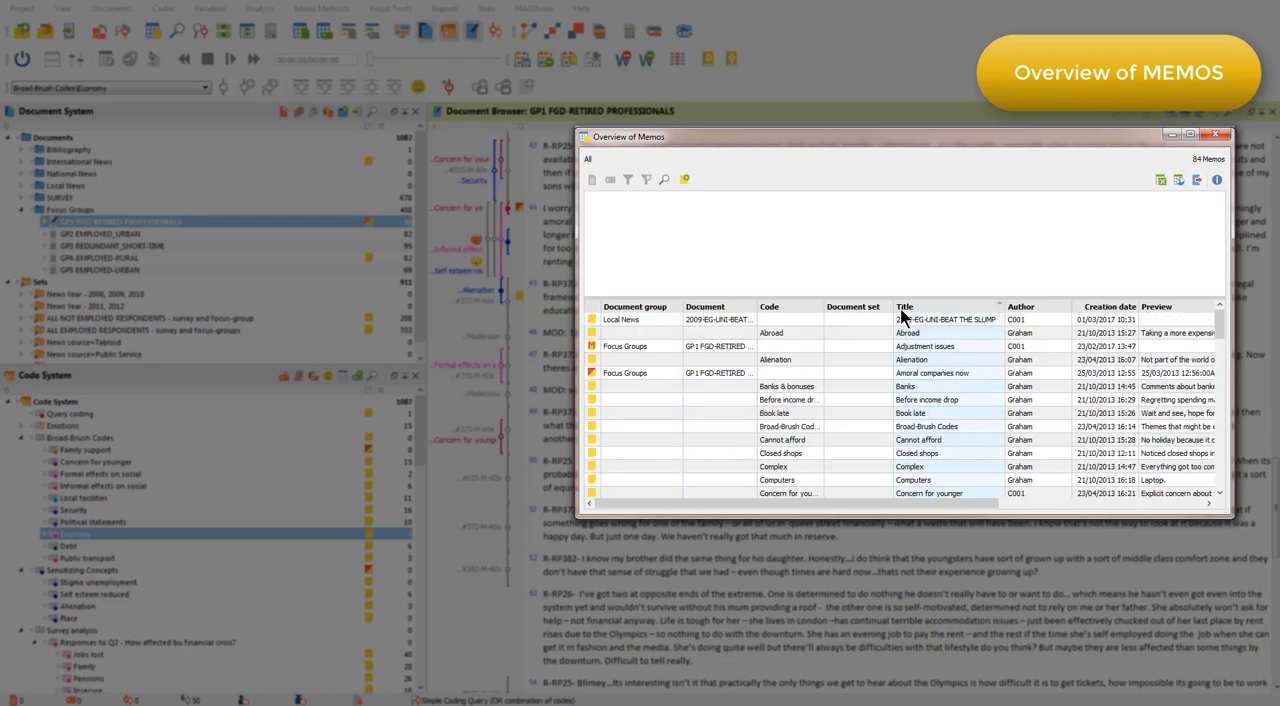
click(1036, 307)
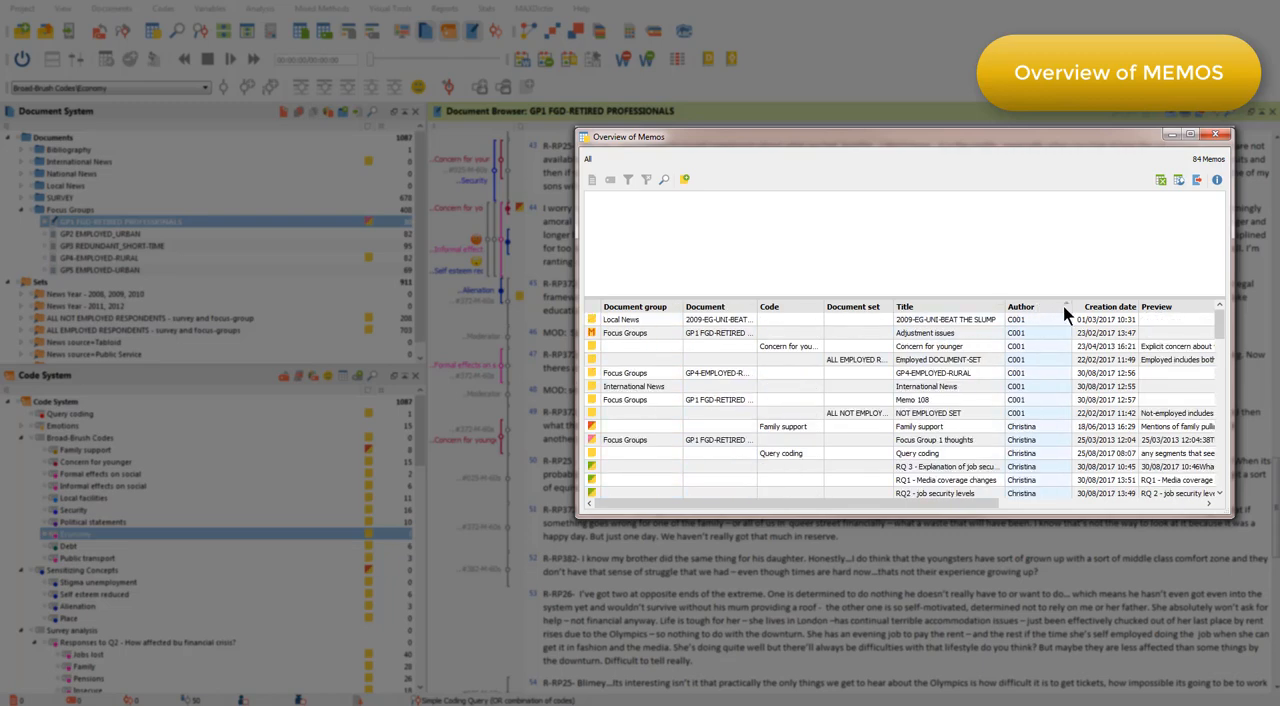
click(1113, 307)
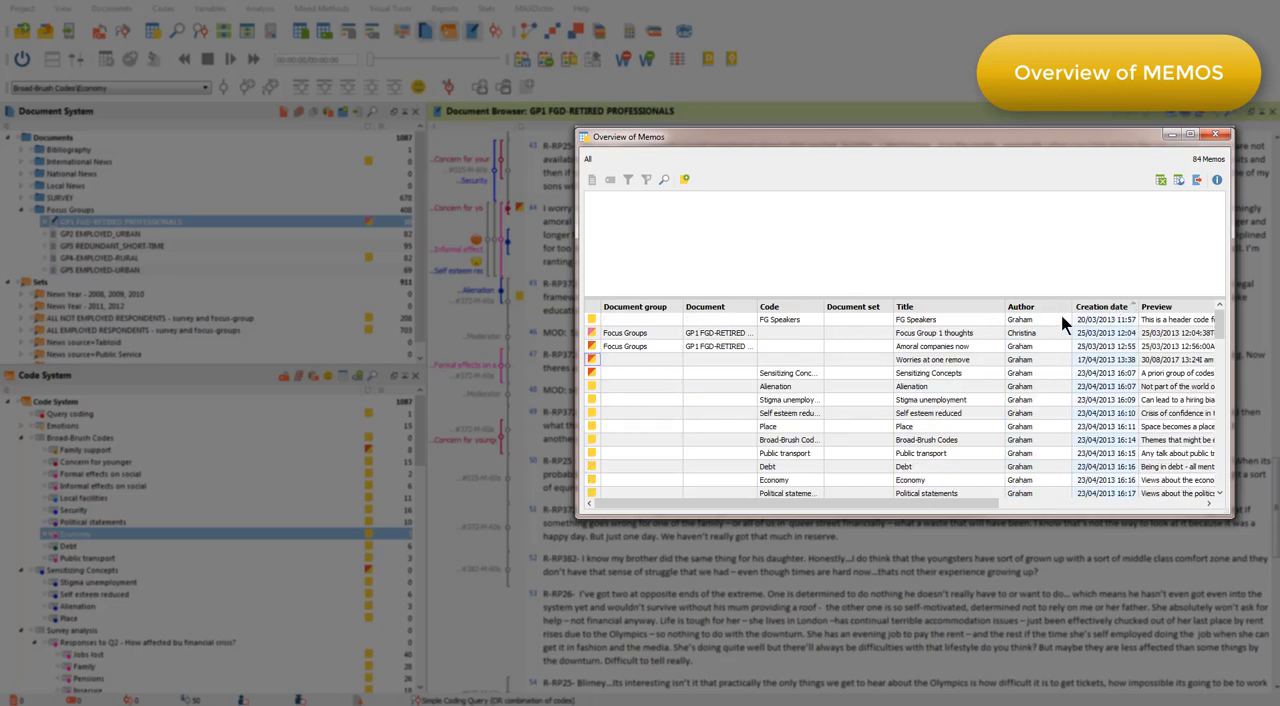
click(970, 332)
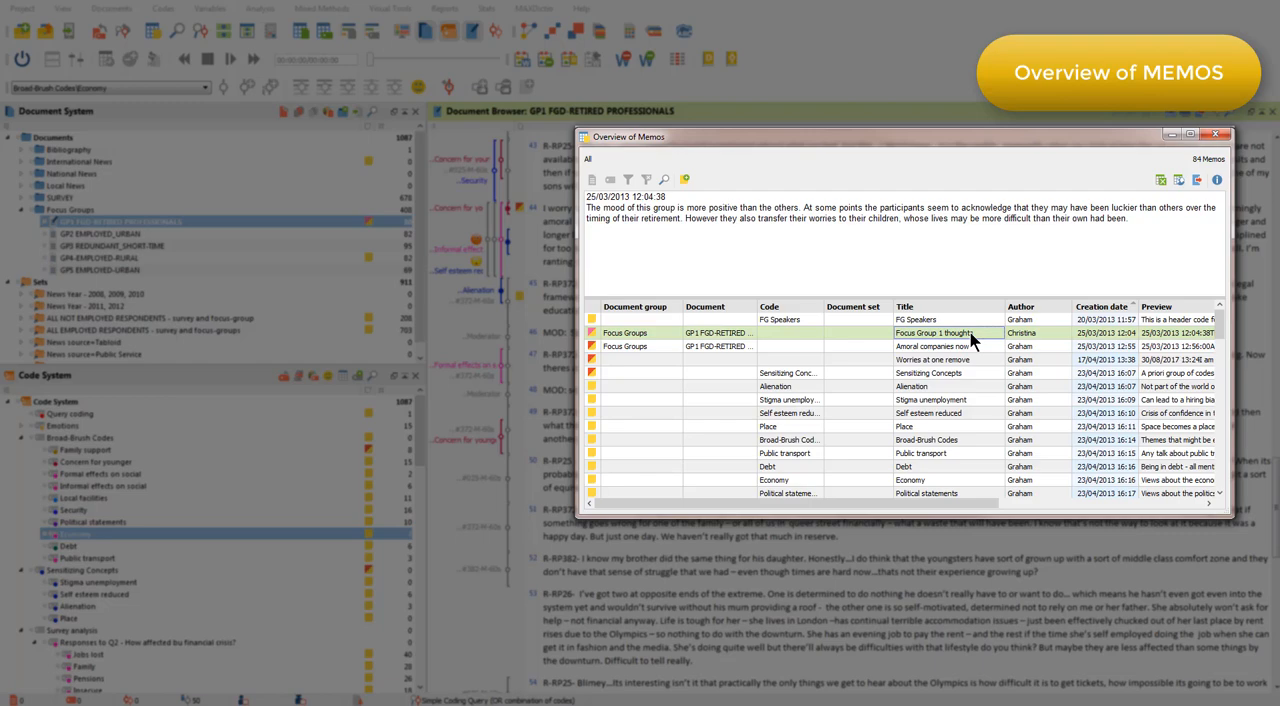
Search the memo overview for "family", advancing to the second match, and select the memos from Broad-Brush Codes through Security.
click(663, 180)
text(family)
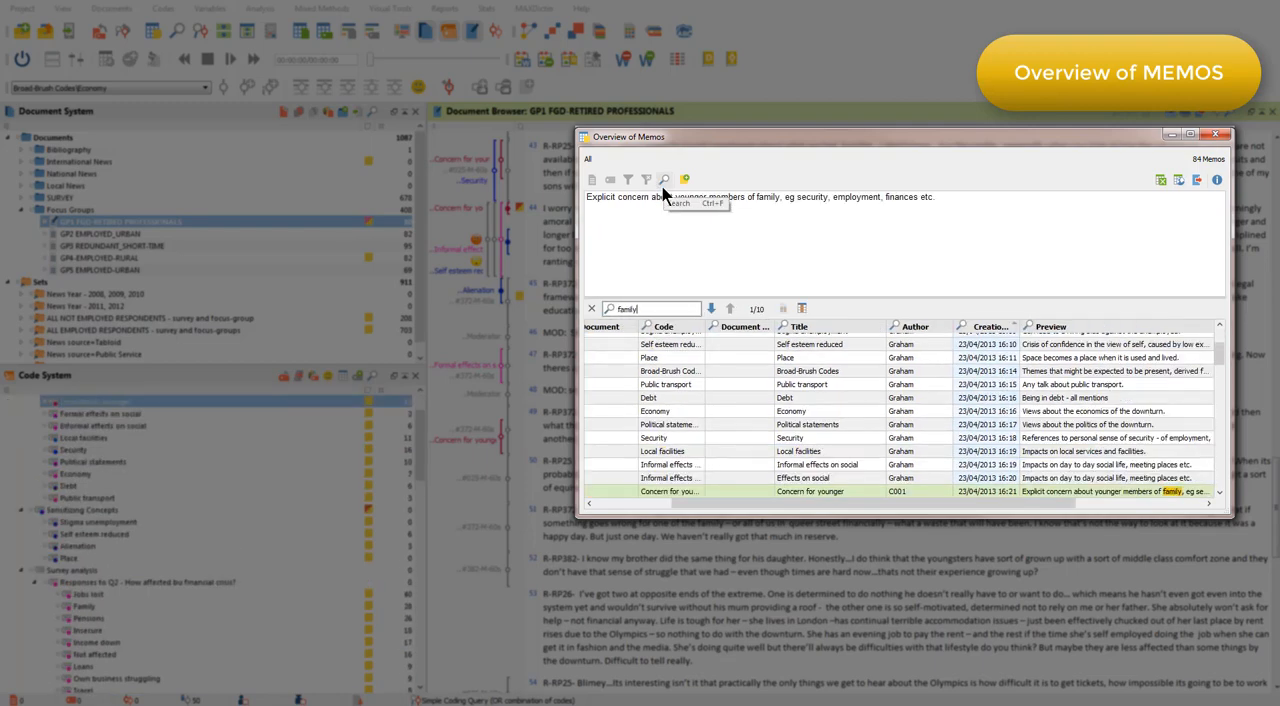
key(Return)
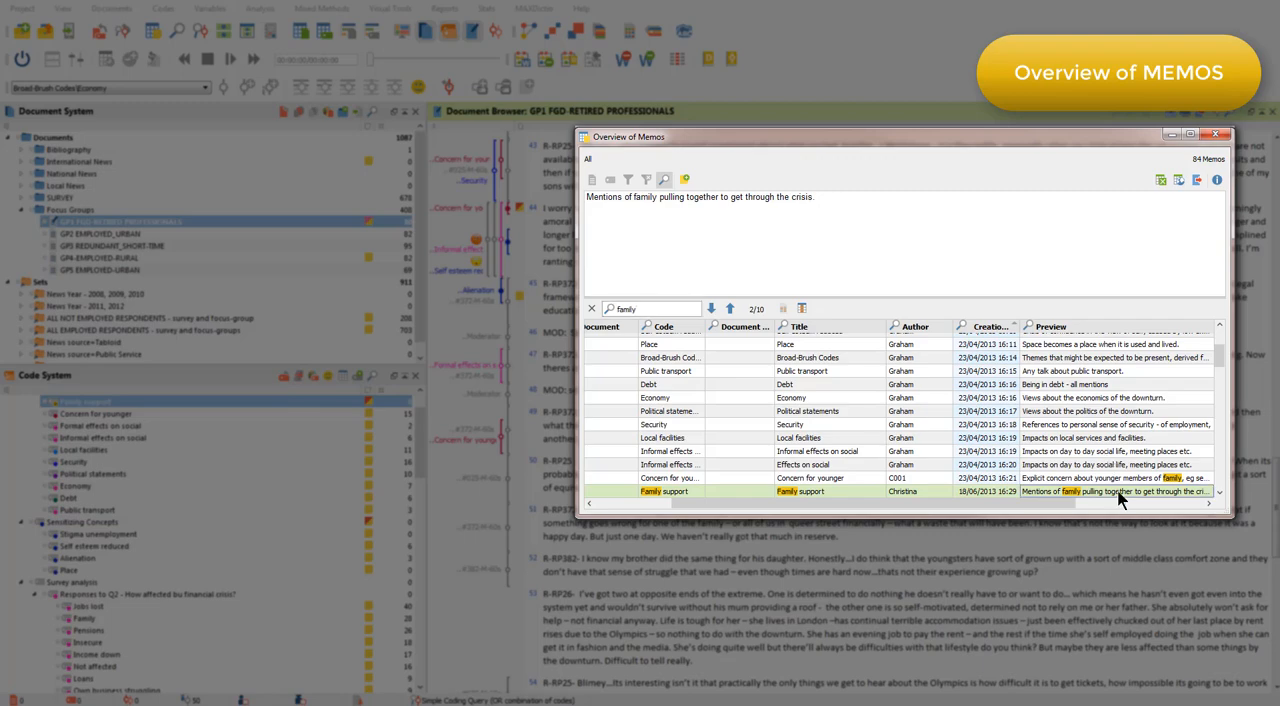
click(997, 359)
shift+click(999, 425)
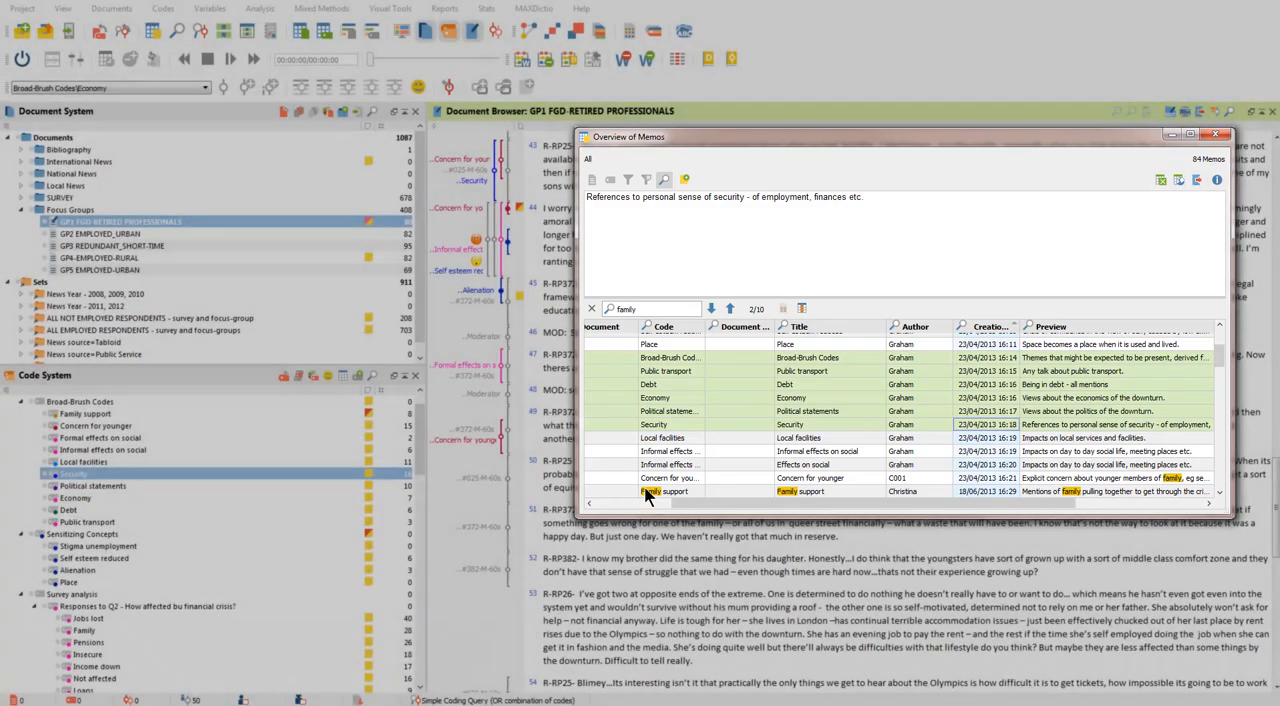
Insert the current date and time on its own line above the Family support memo's text, and close the memo and the overview.
double_click(645, 492)
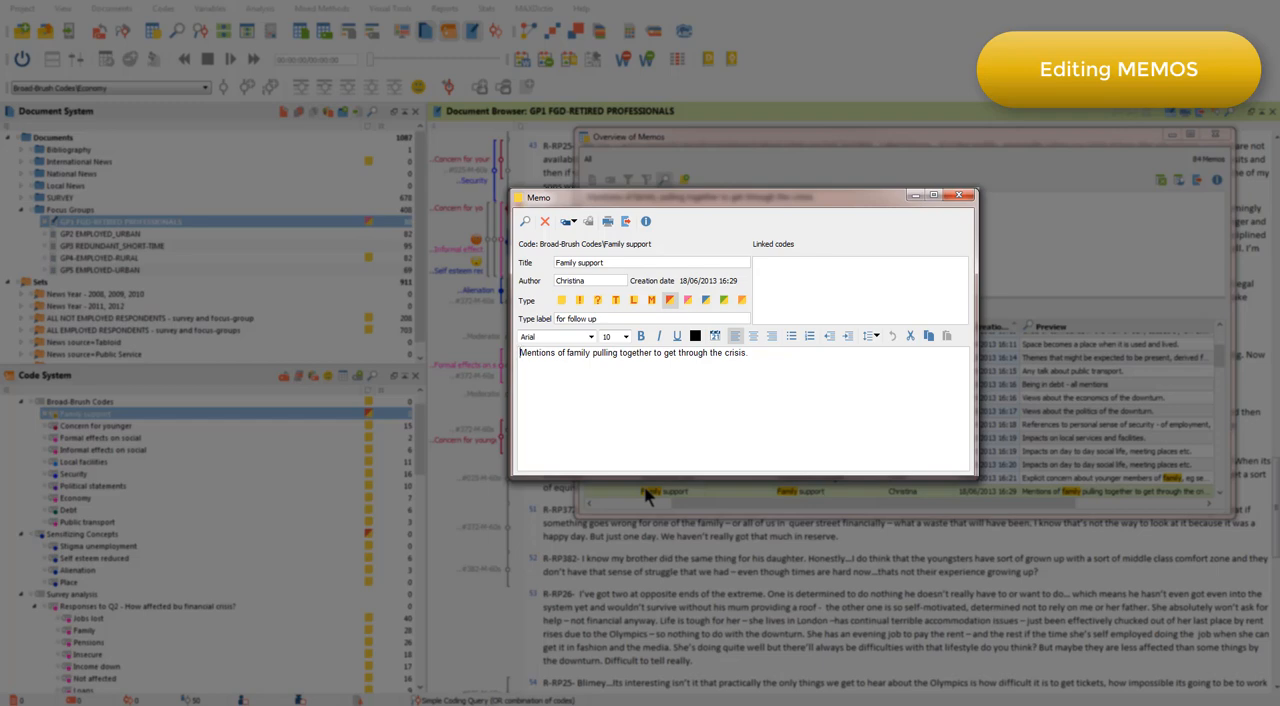
click(716, 337)
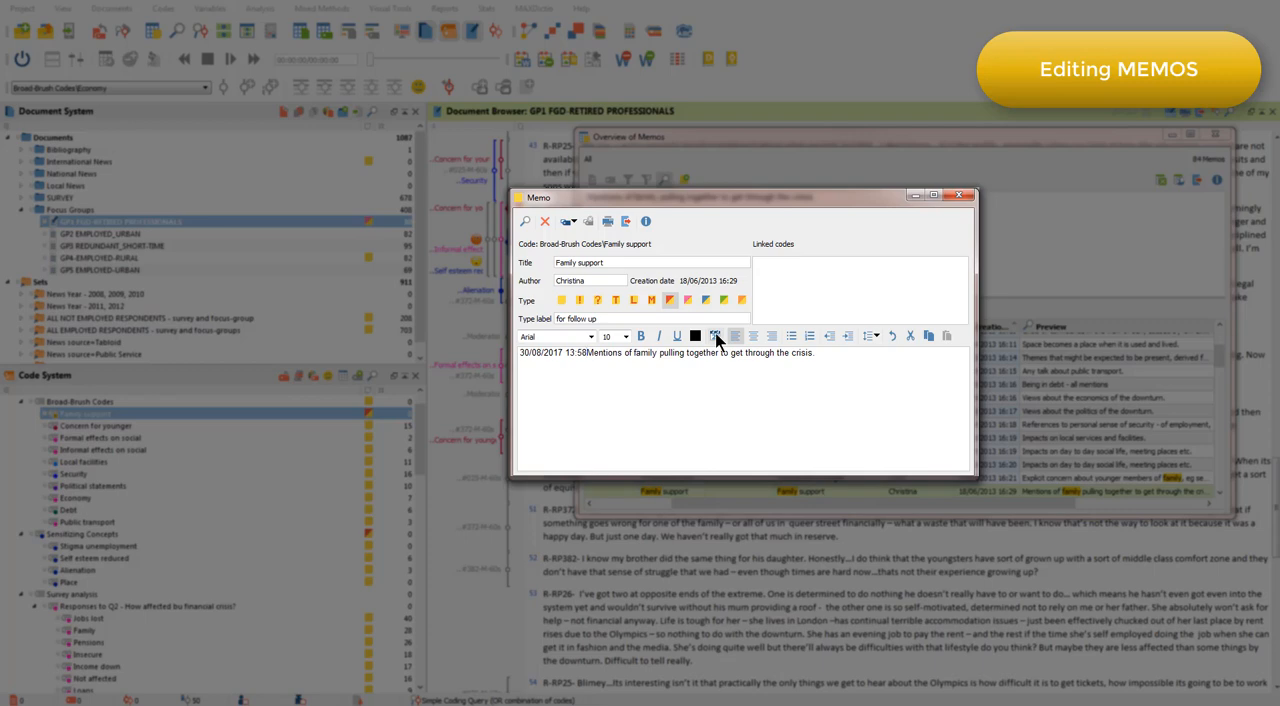
key(Return)
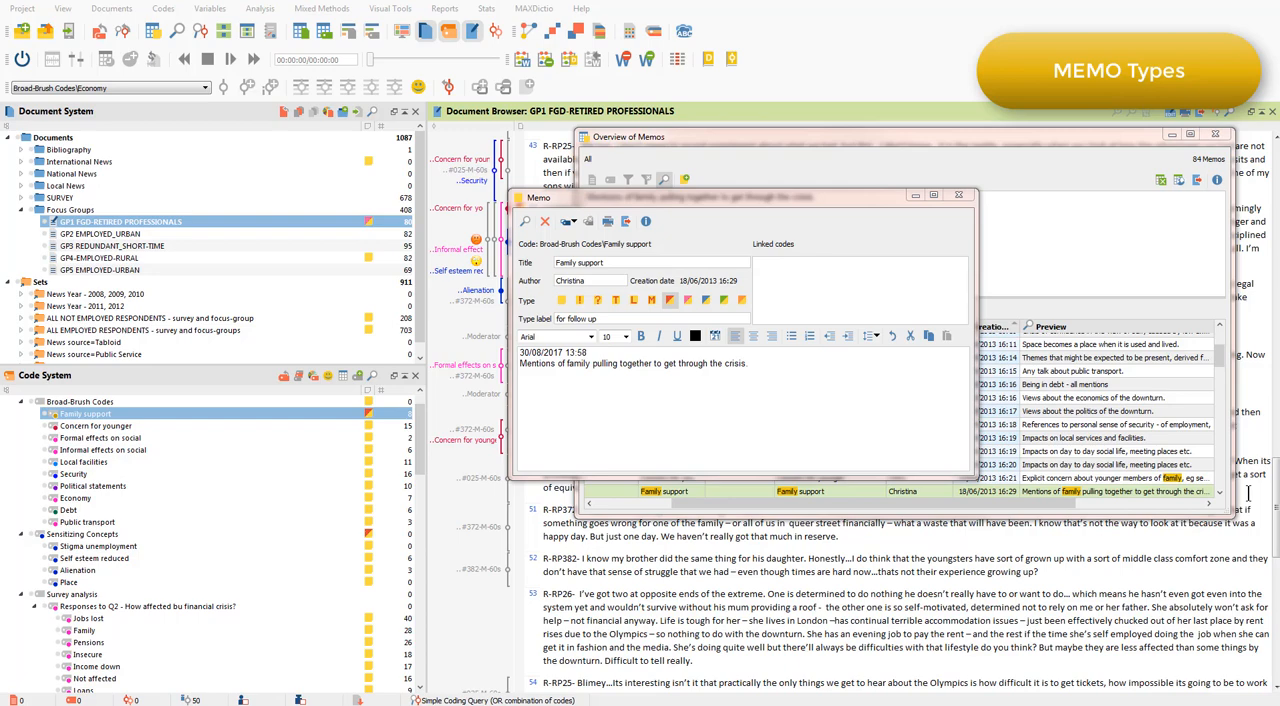
click(958, 194)
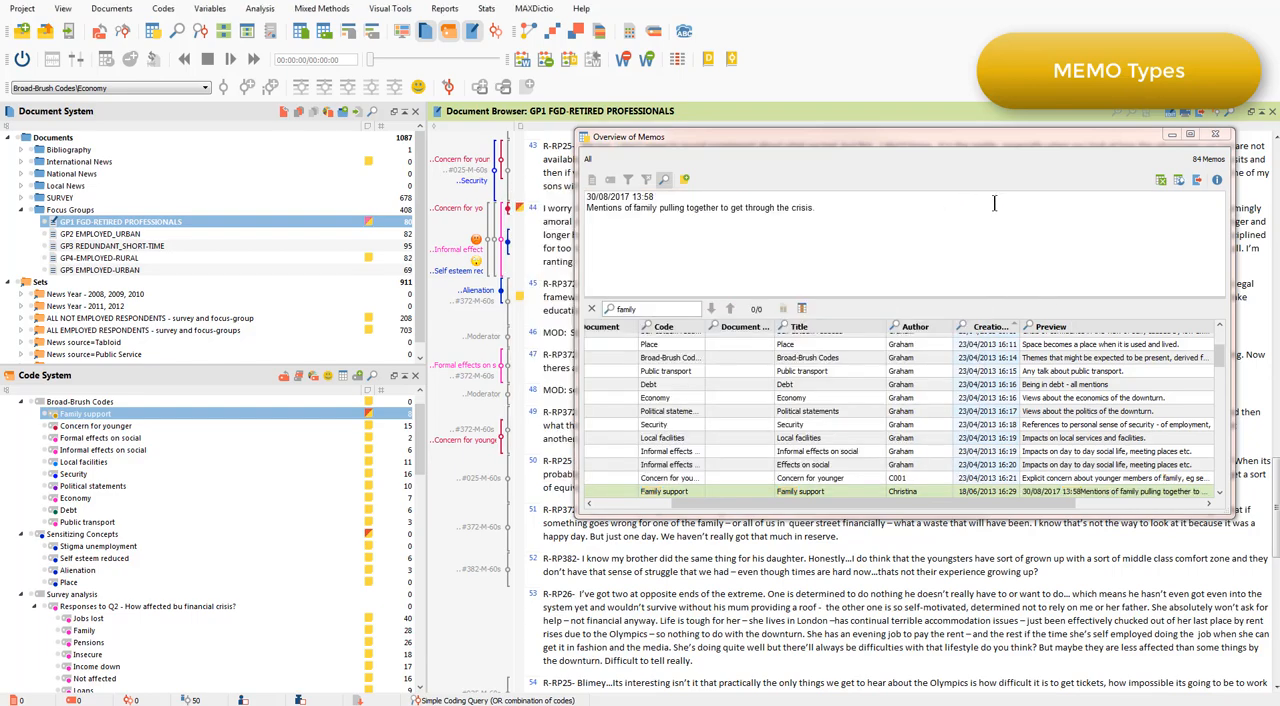
click(1218, 137)
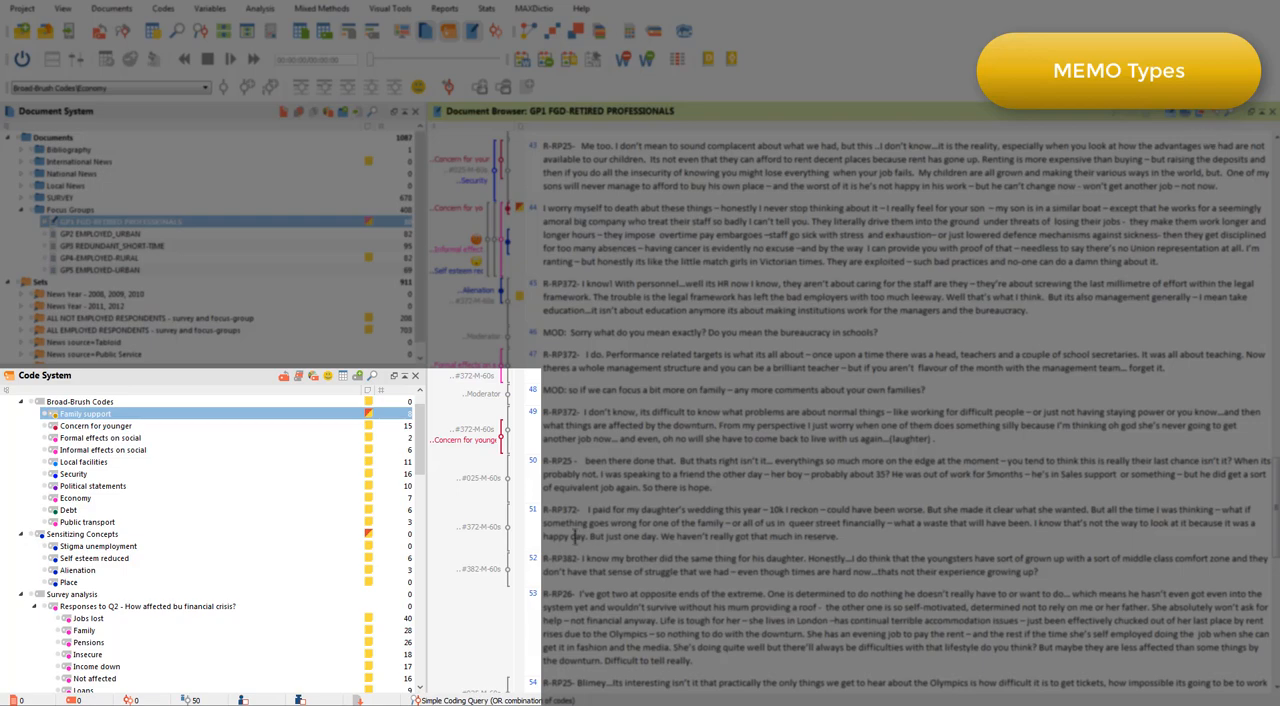
Open the Family support code's memo and link it to the codes Broad-Brush Codes\Economy and Sensitizing Concepts\Self esteem reduced.
mouse_move(368, 424)
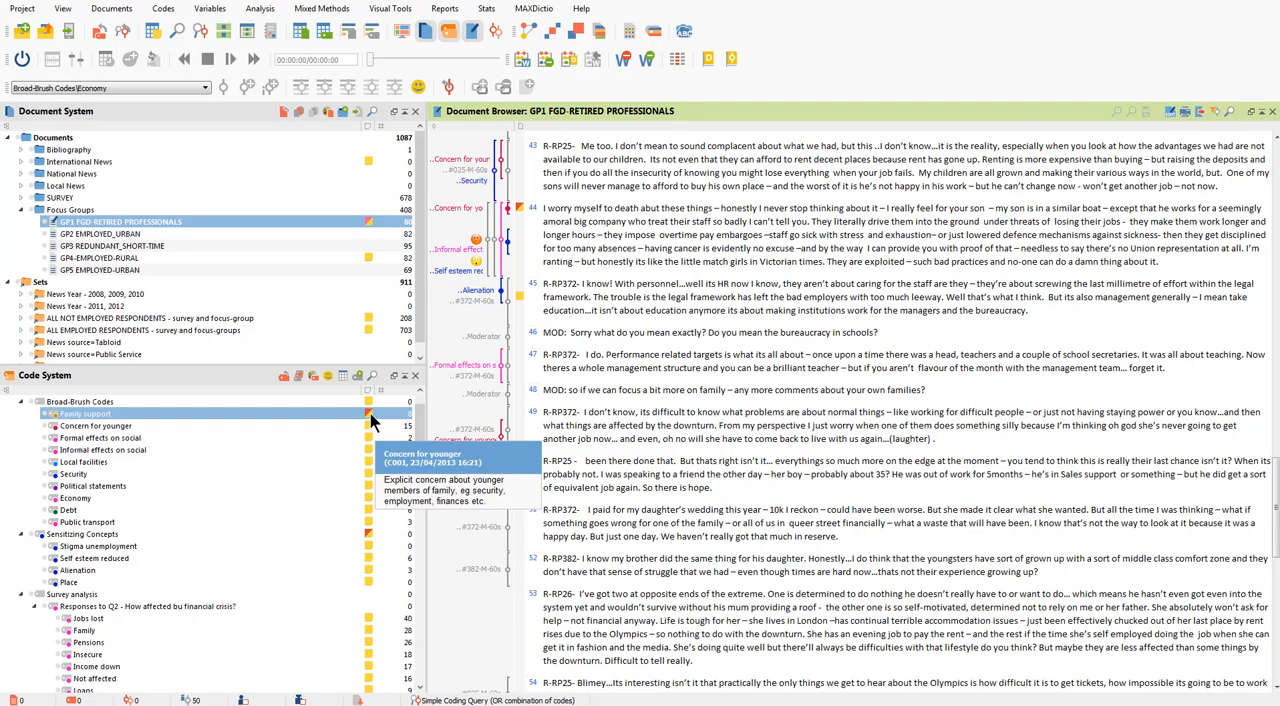
double_click(370, 418)
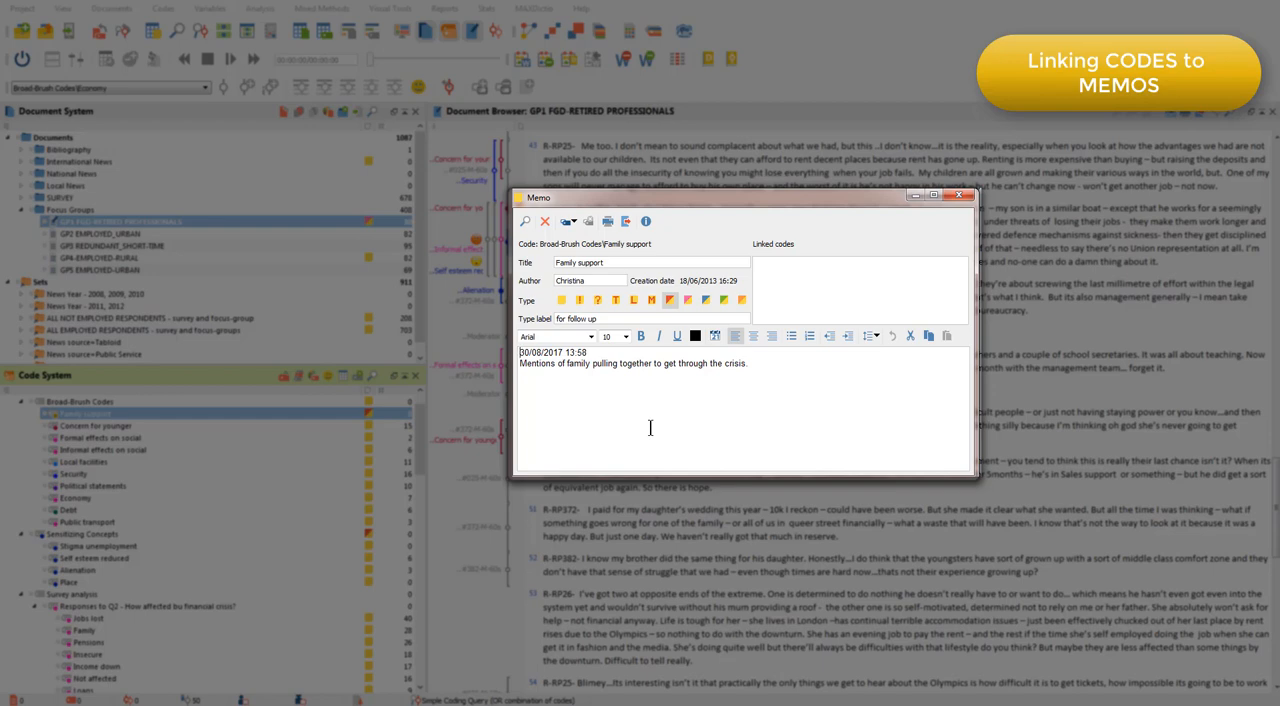
click(573, 222)
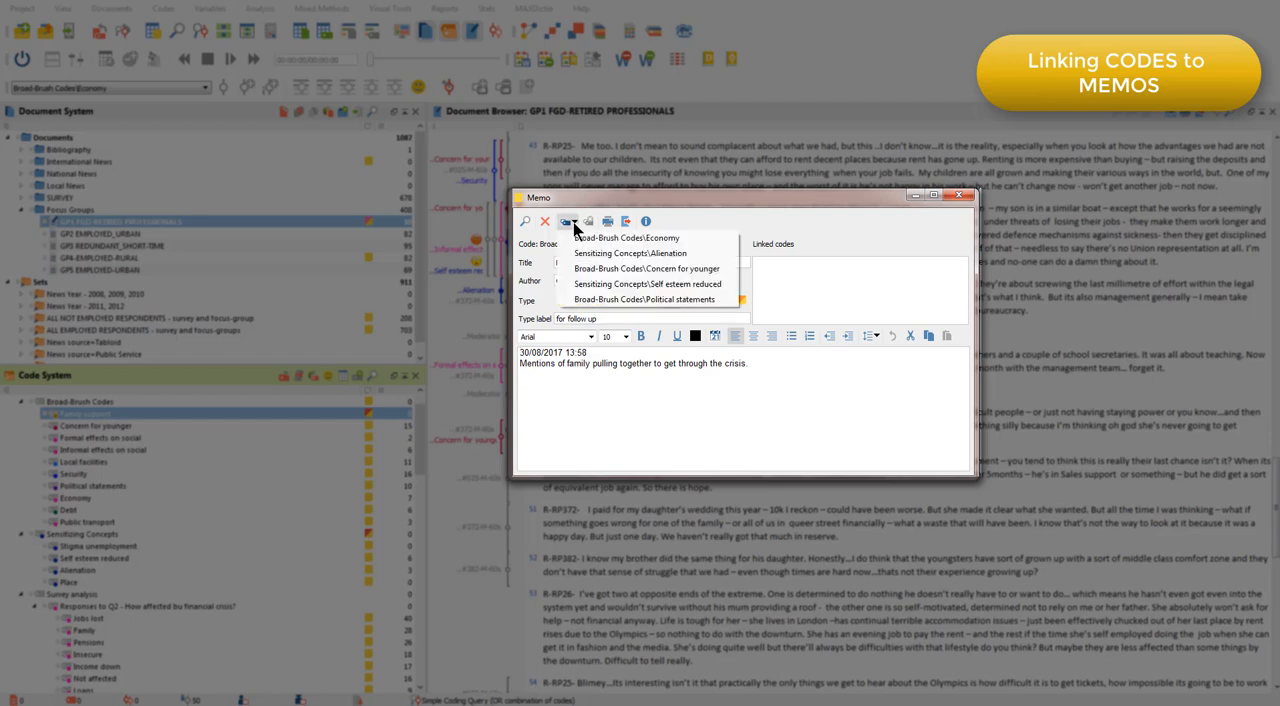
click(580, 240)
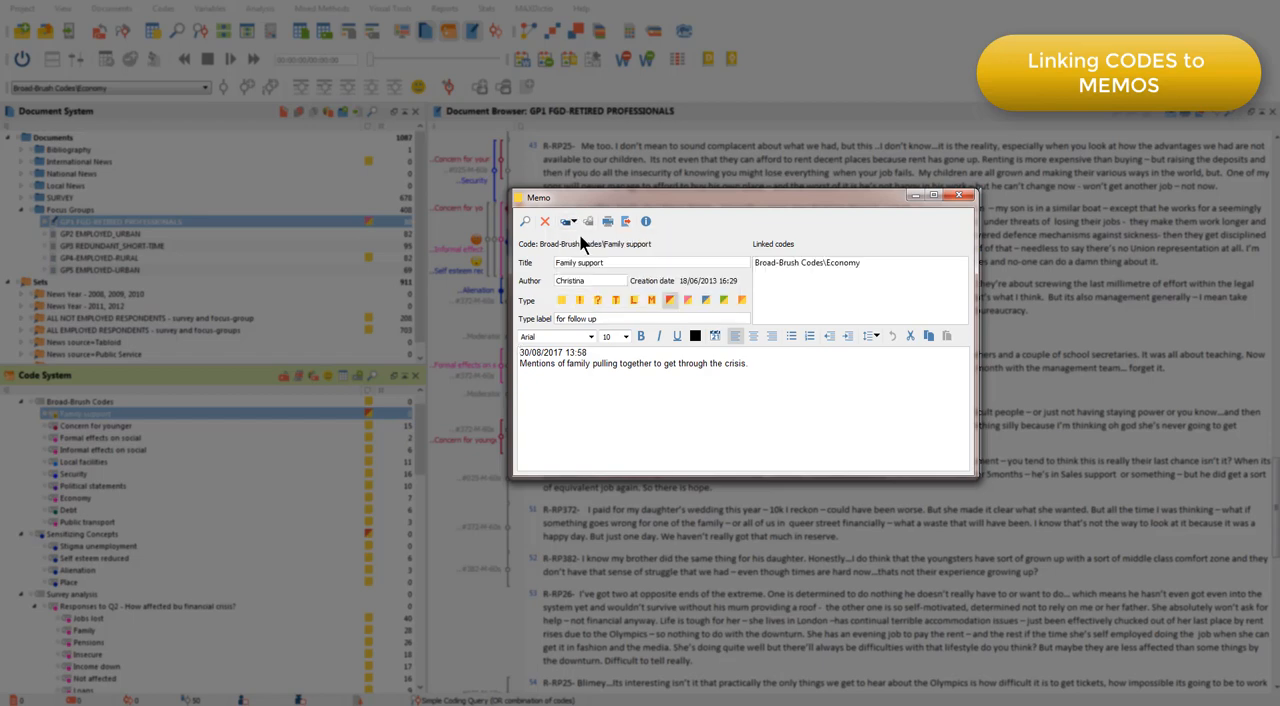
click(572, 223)
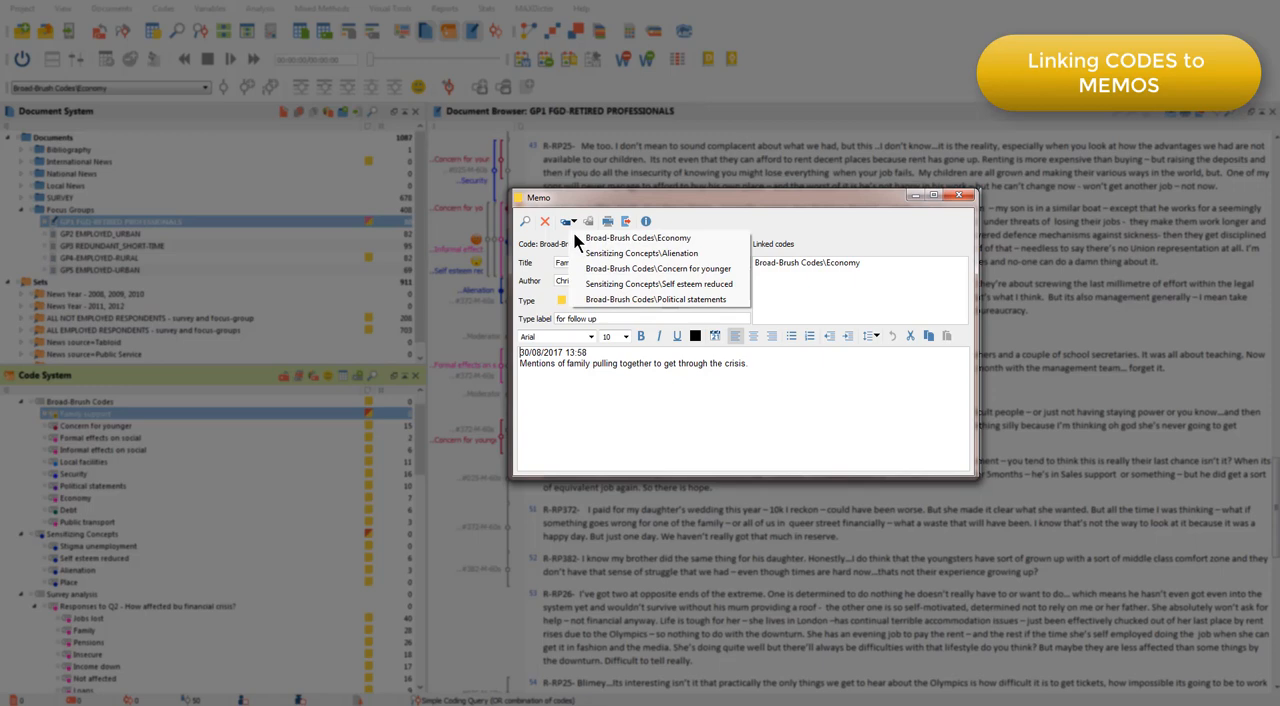
click(613, 285)
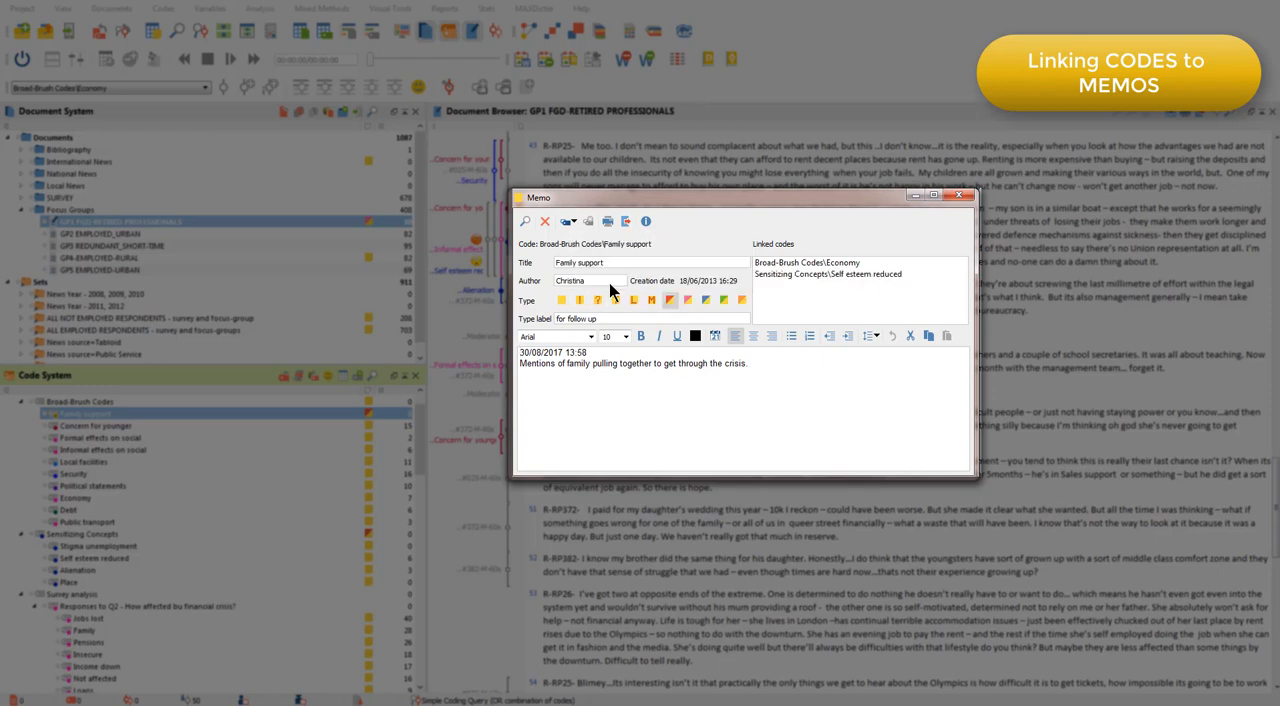
Make Security available as a recent code, link it to the Family support memo, and close the memo.
click(572, 223)
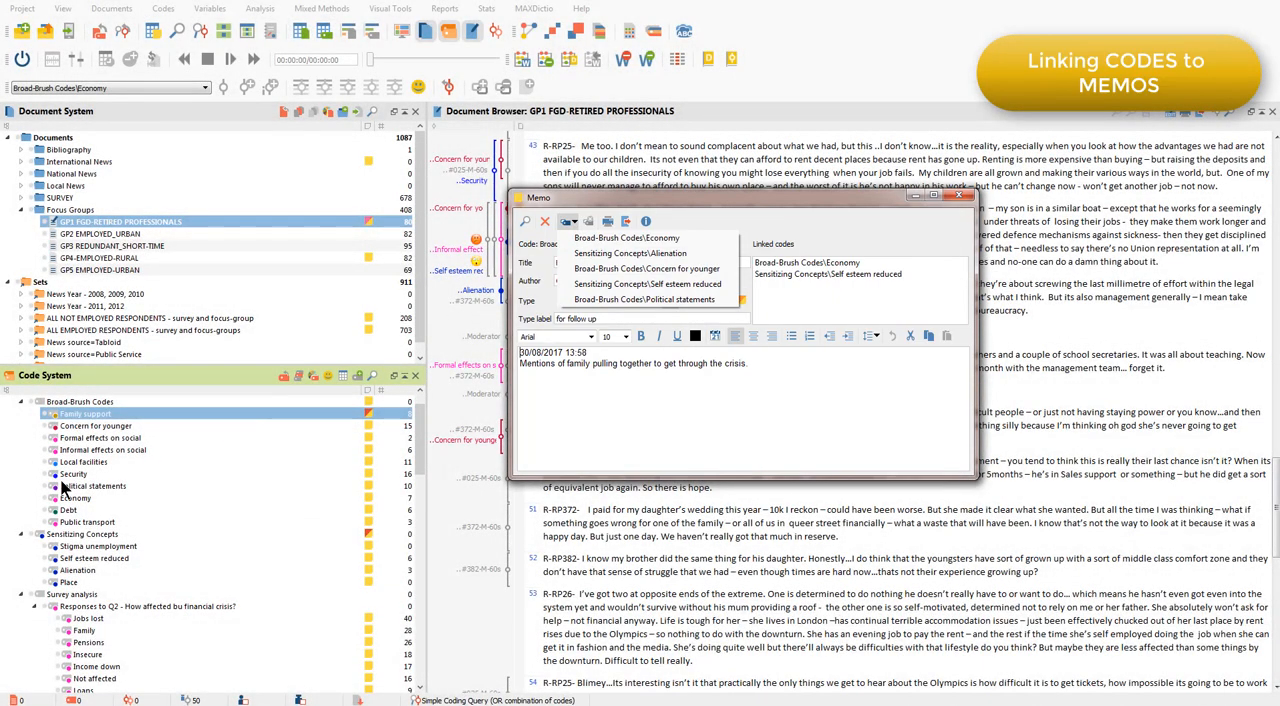
click(62, 474)
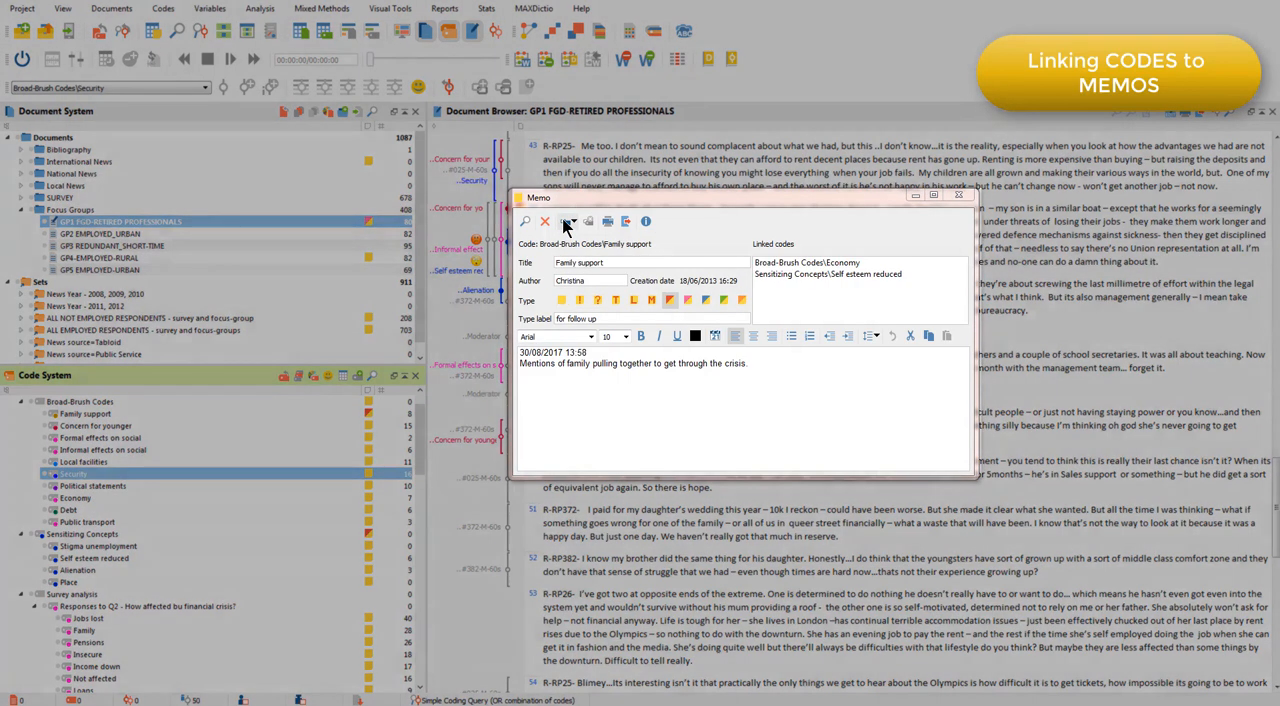
click(567, 222)
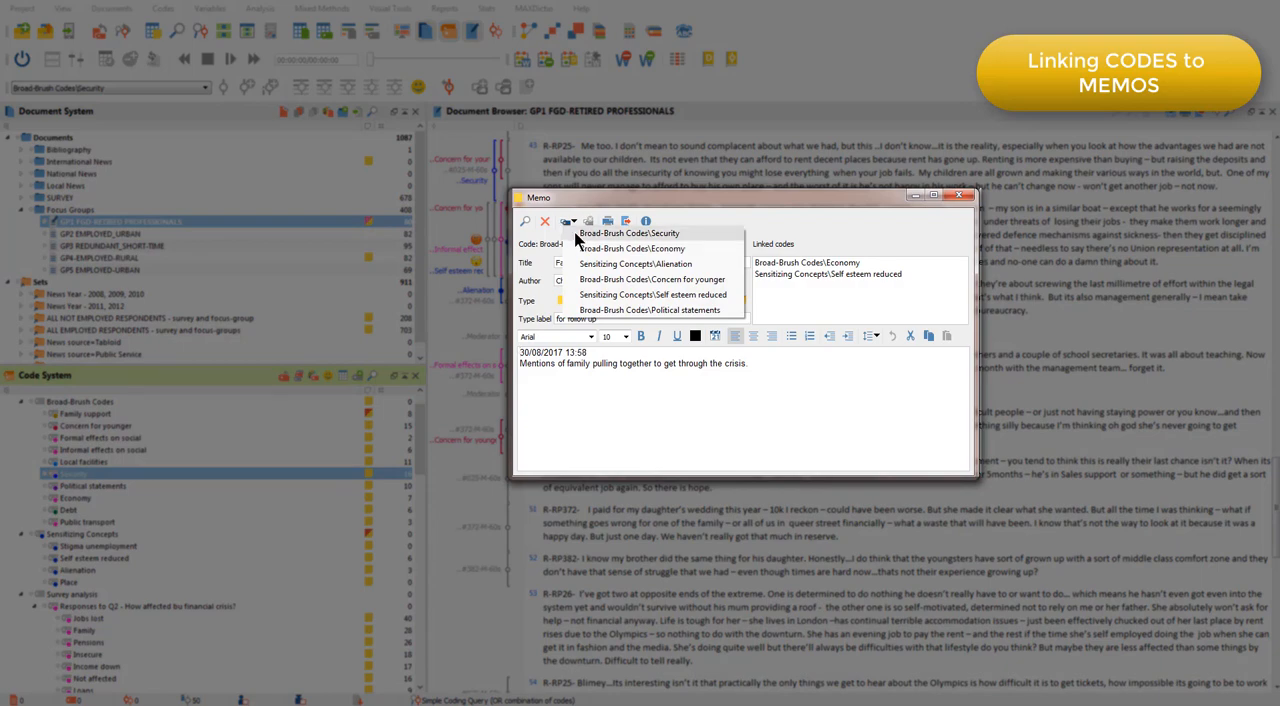
click(576, 233)
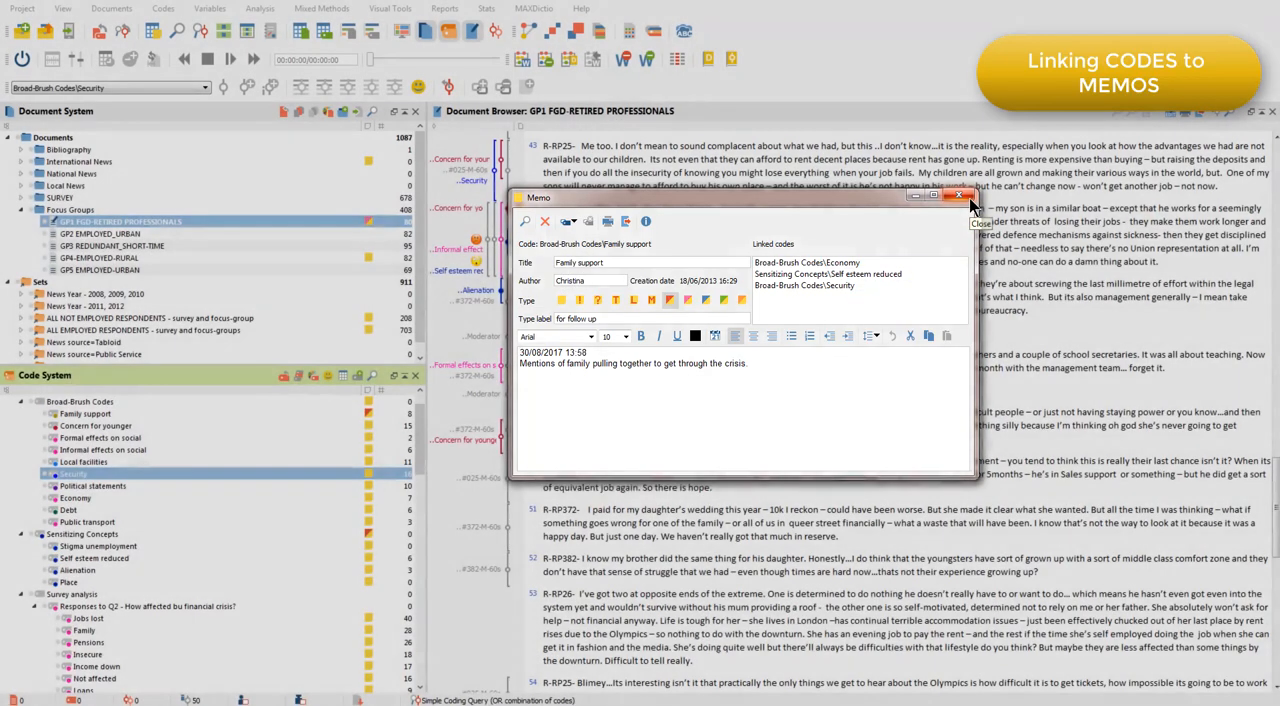
click(962, 196)
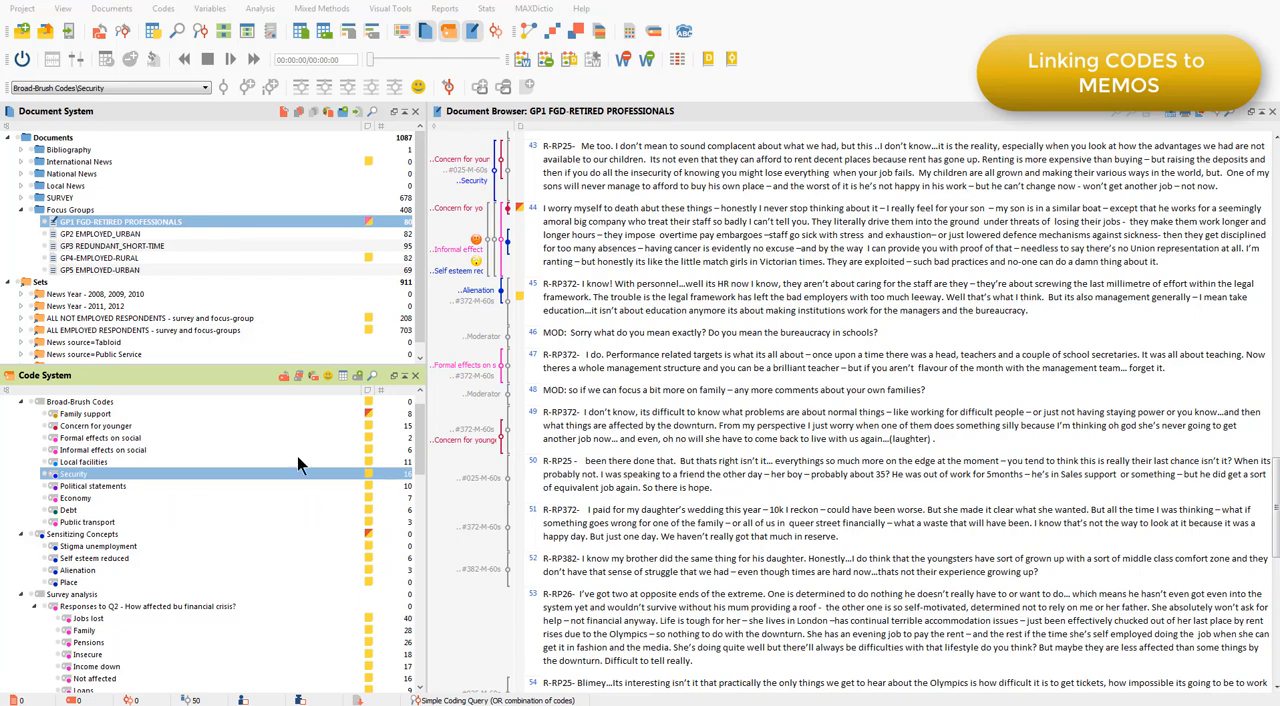
View the overview of memos linked to the Economy code and close it.
right_click(89, 499)
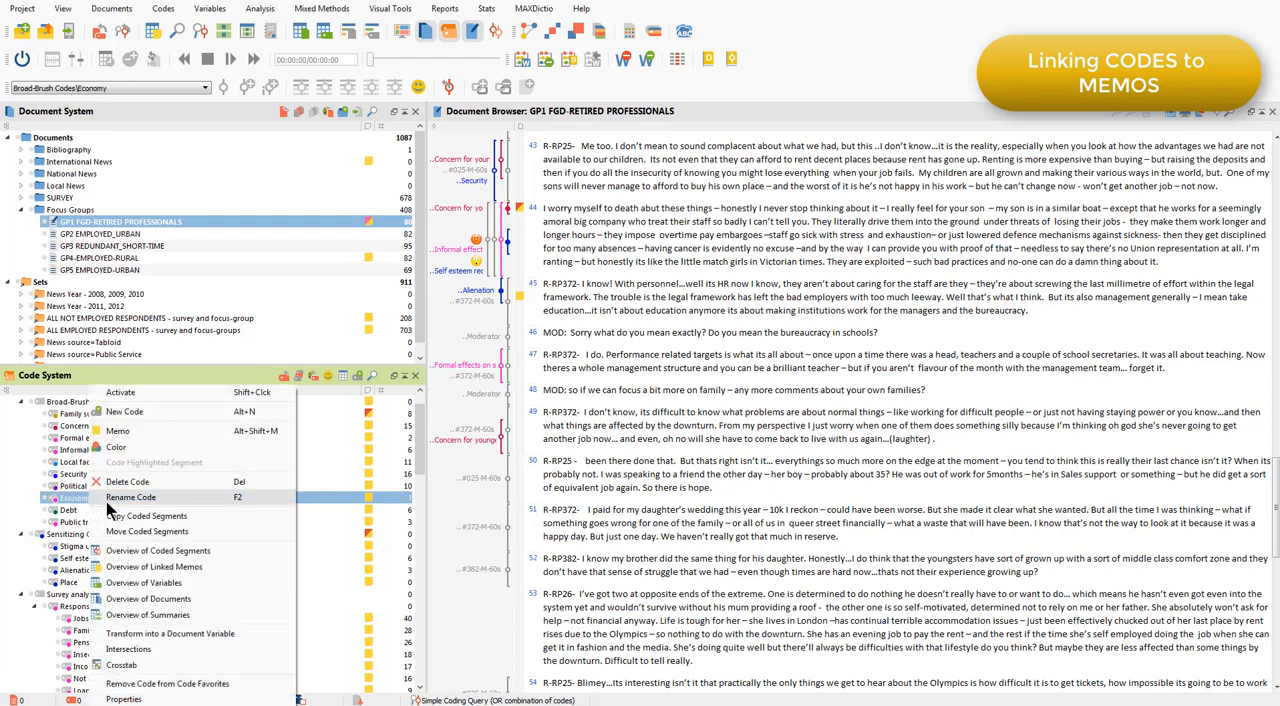
click(209, 567)
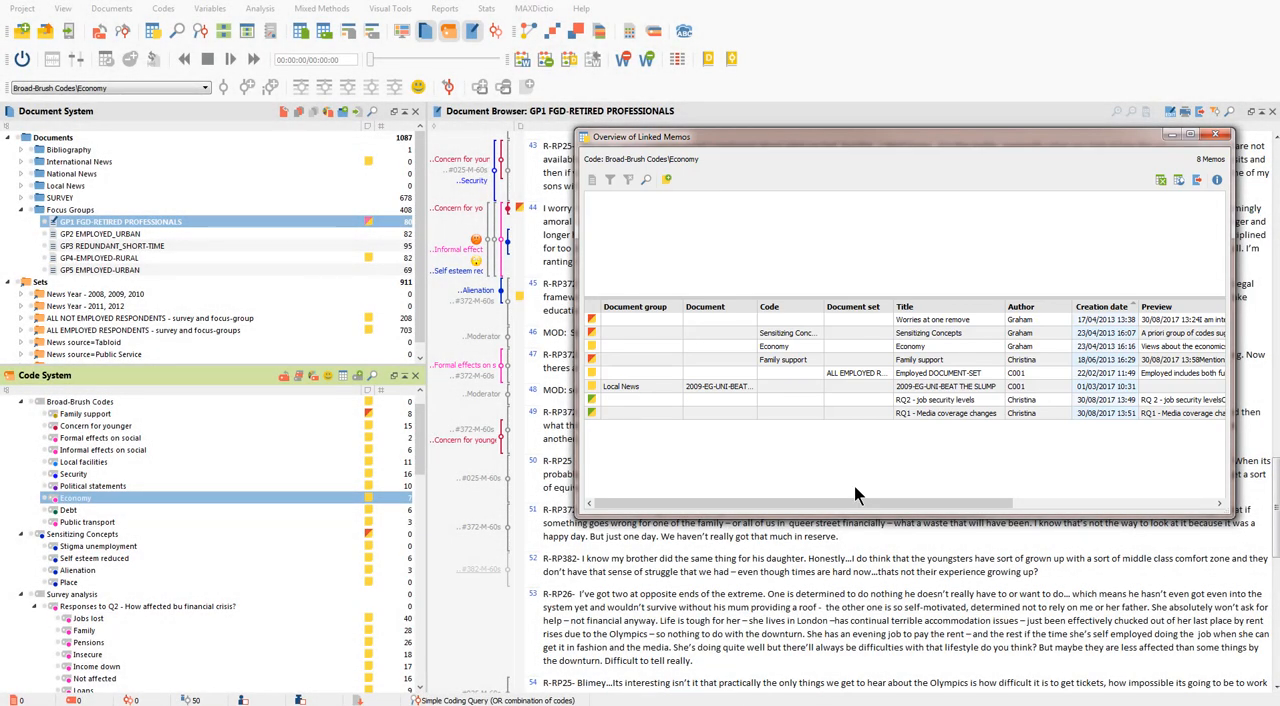
click(1213, 136)
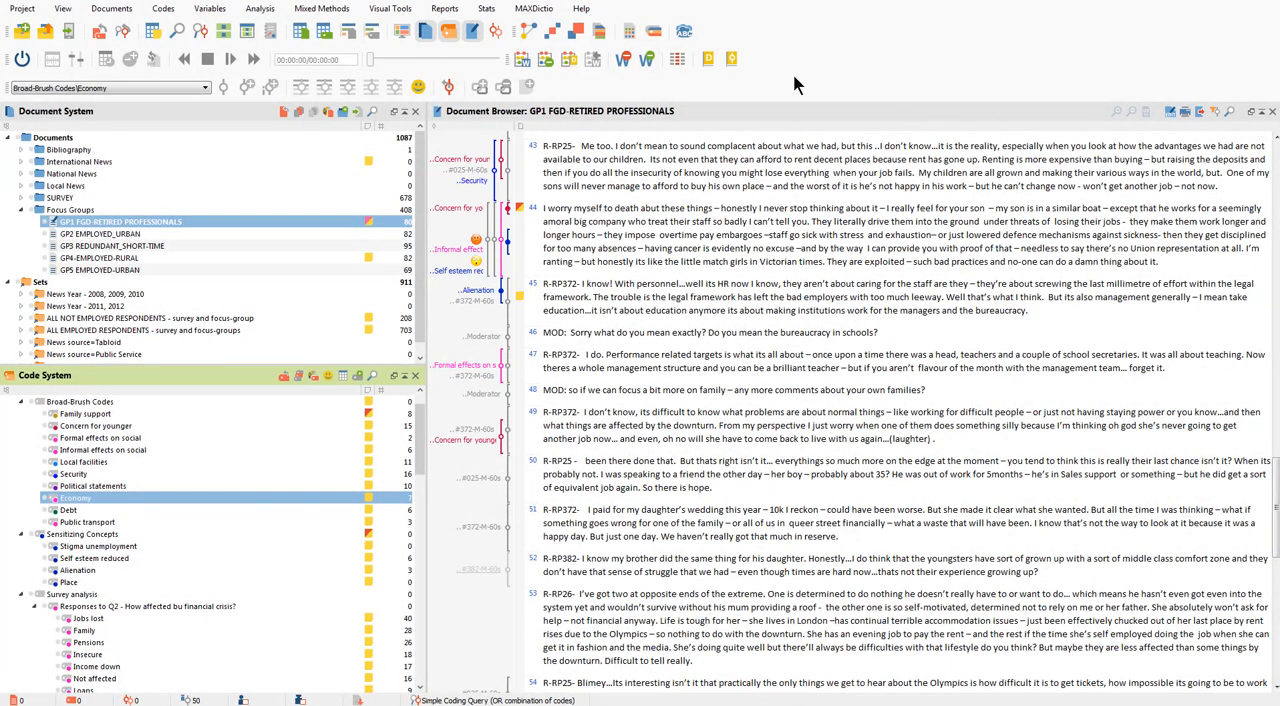
Open the overview of all memos, examine the Origin column, and preview the Sensitizing Concepts and Alienation code memos.
click(258, 9)
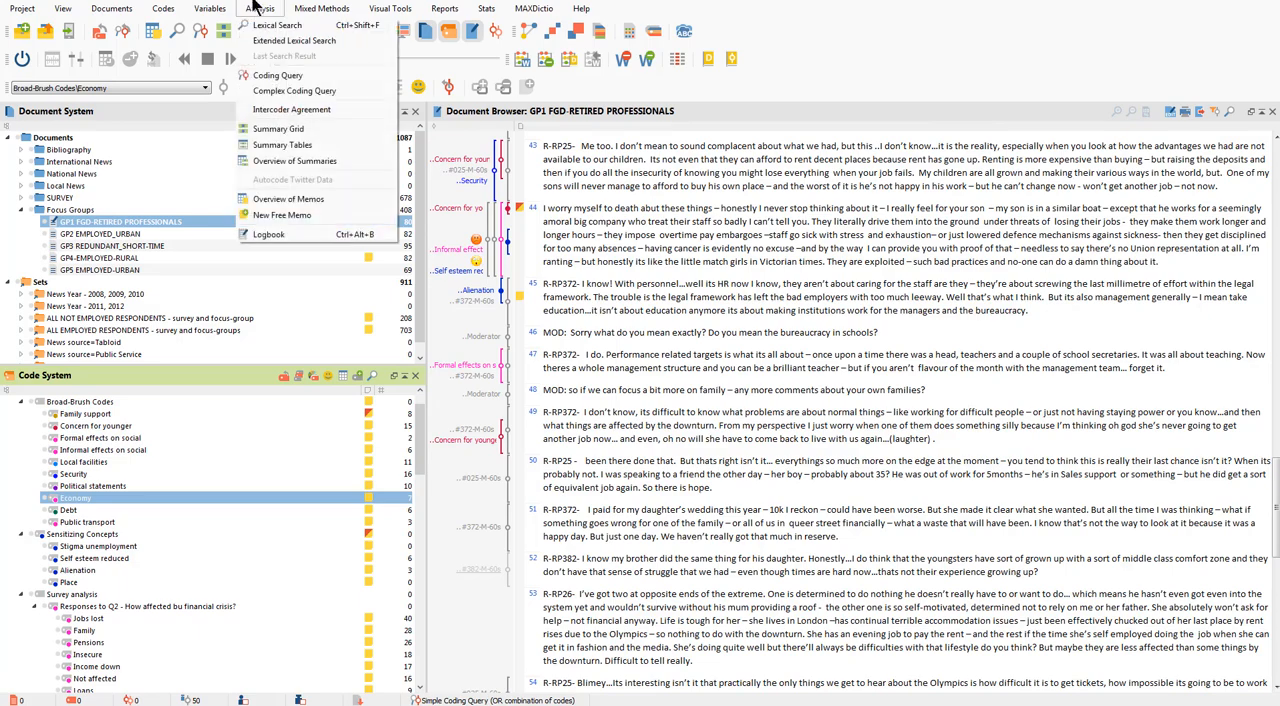
click(286, 199)
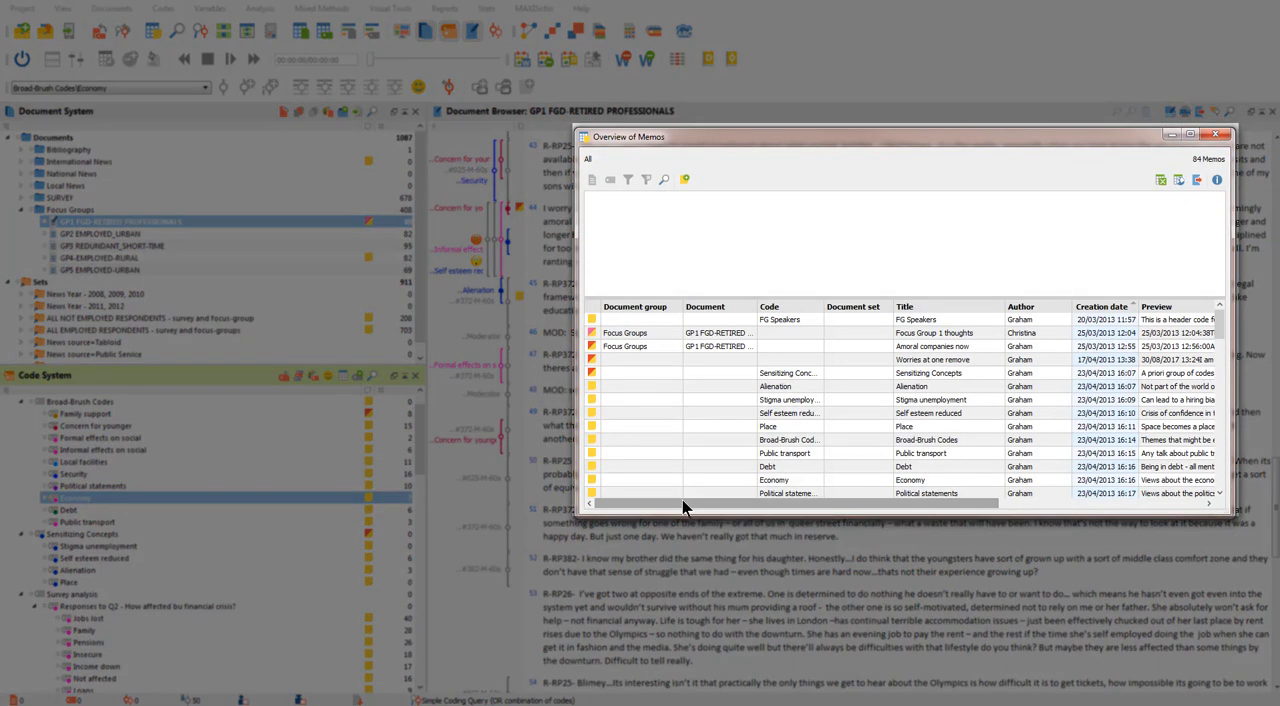
drag(683, 503, 908, 522)
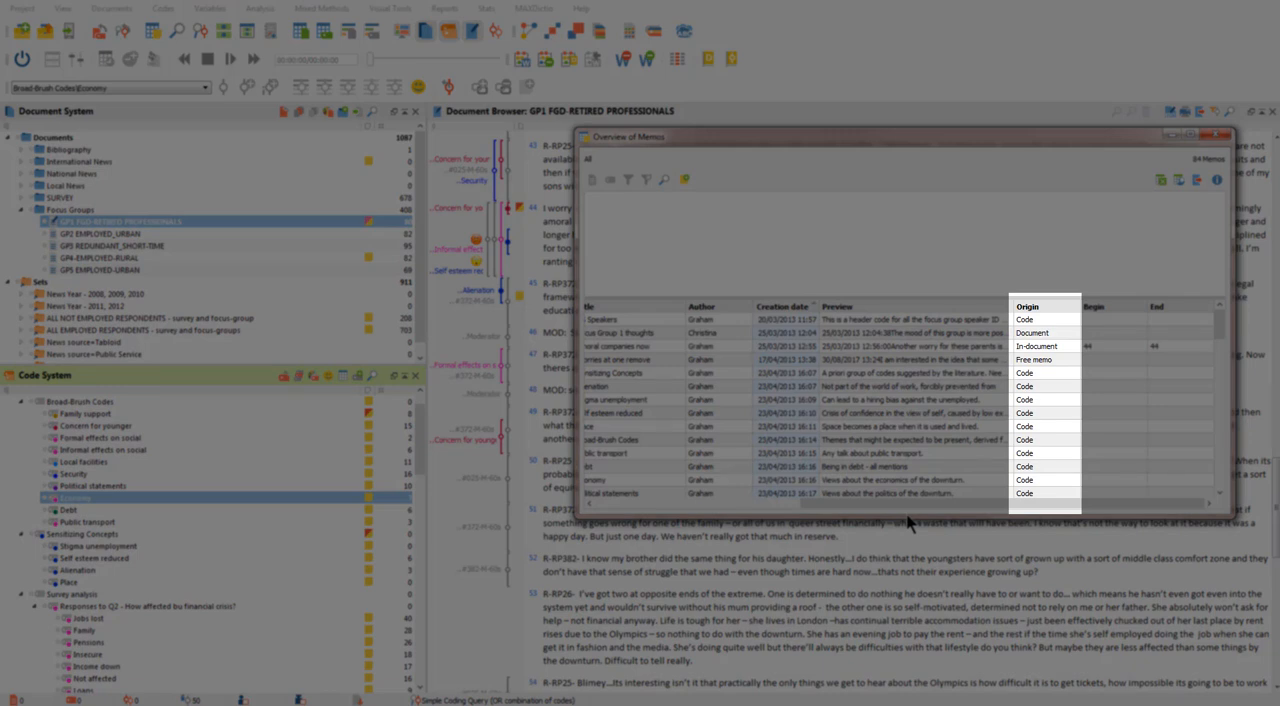
click(1038, 373)
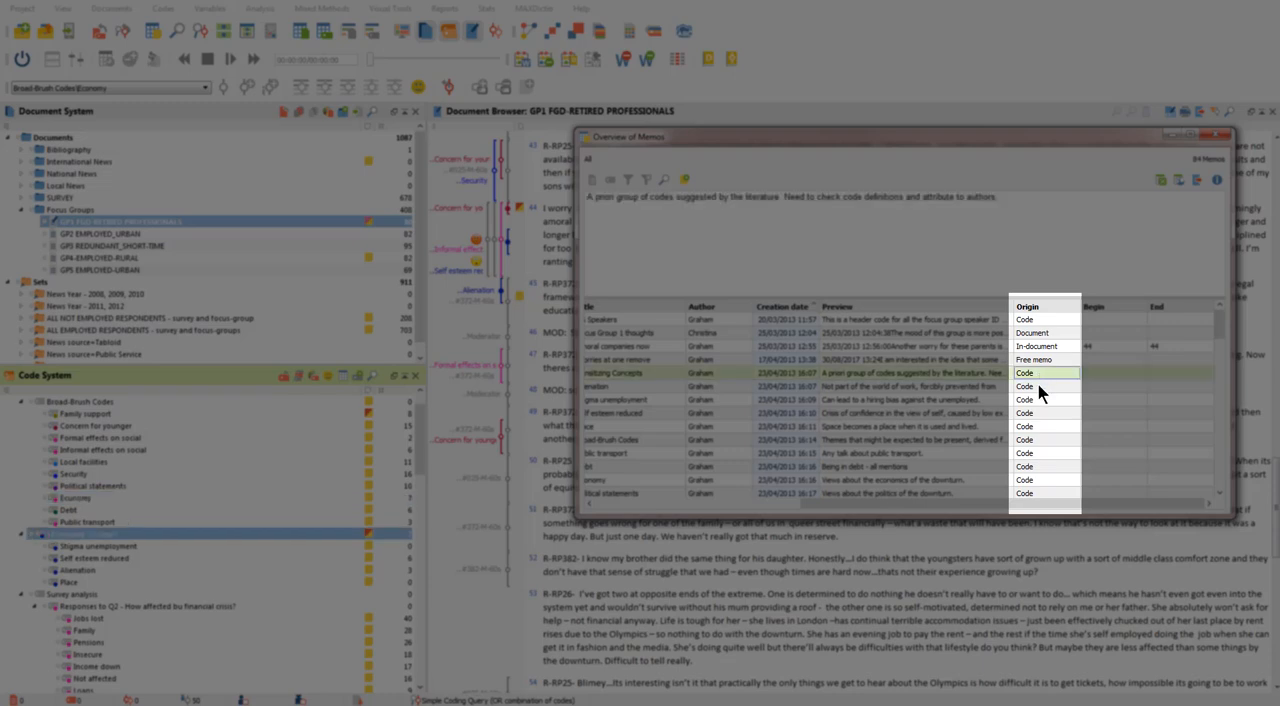
click(1038, 386)
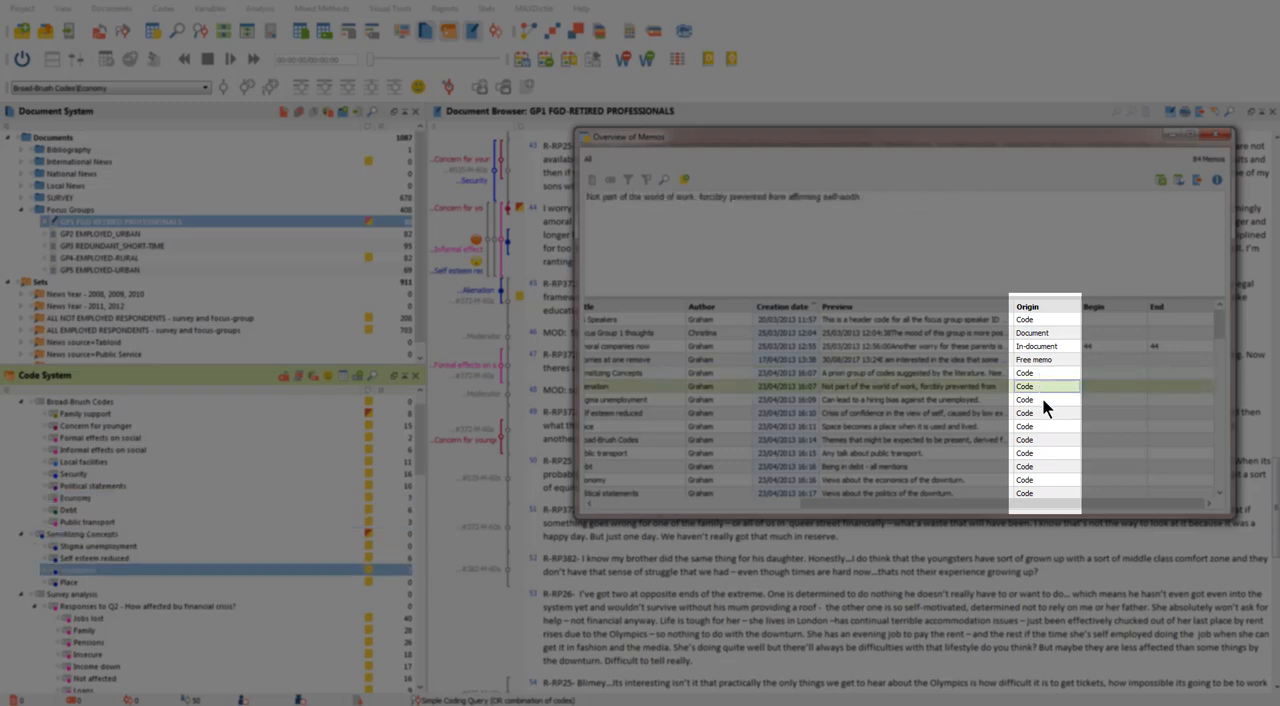
Sort the memo overview by Origin and preview the in-document memos Amoral companies now, Adjustment issues and Memo 108.
click(1043, 399)
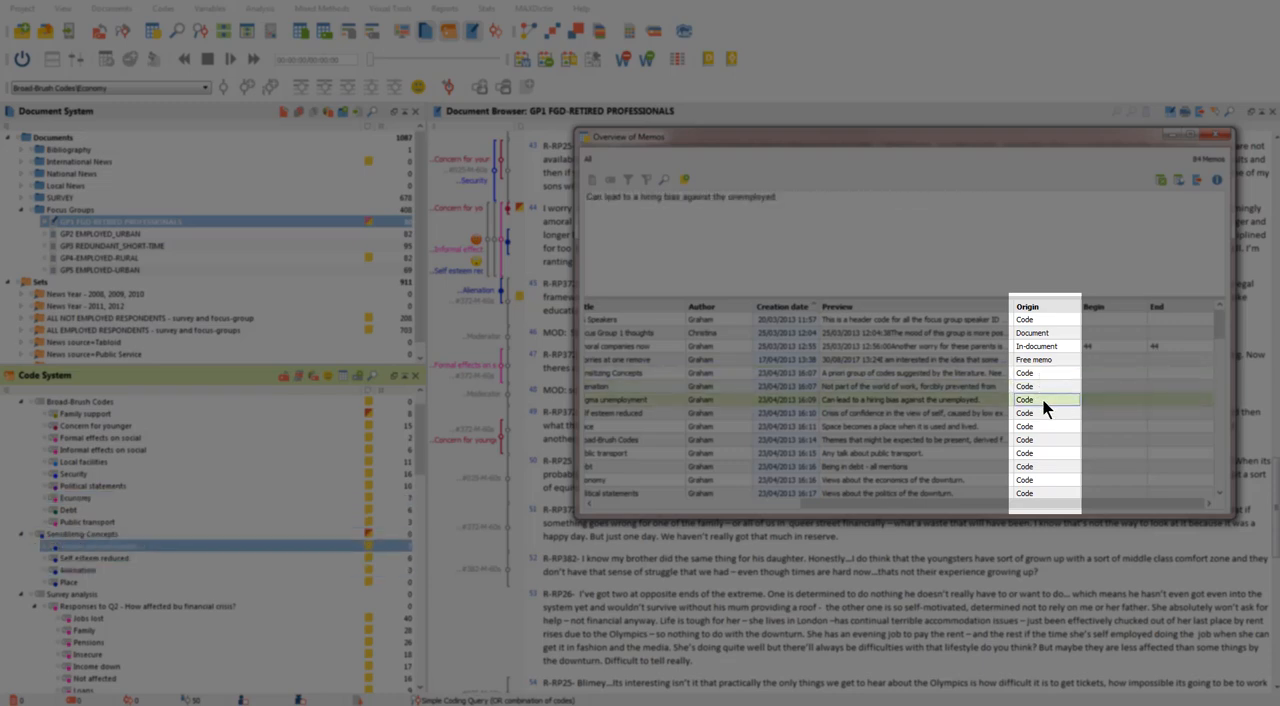
click(1055, 306)
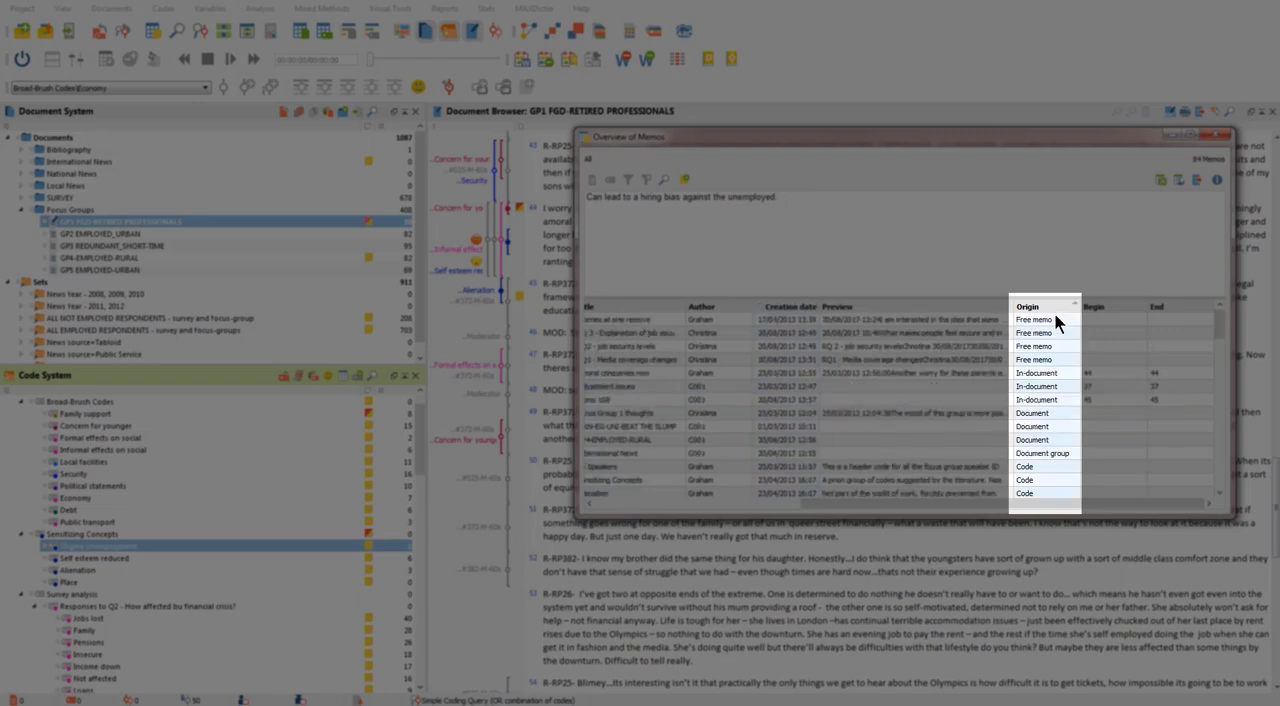
click(1051, 373)
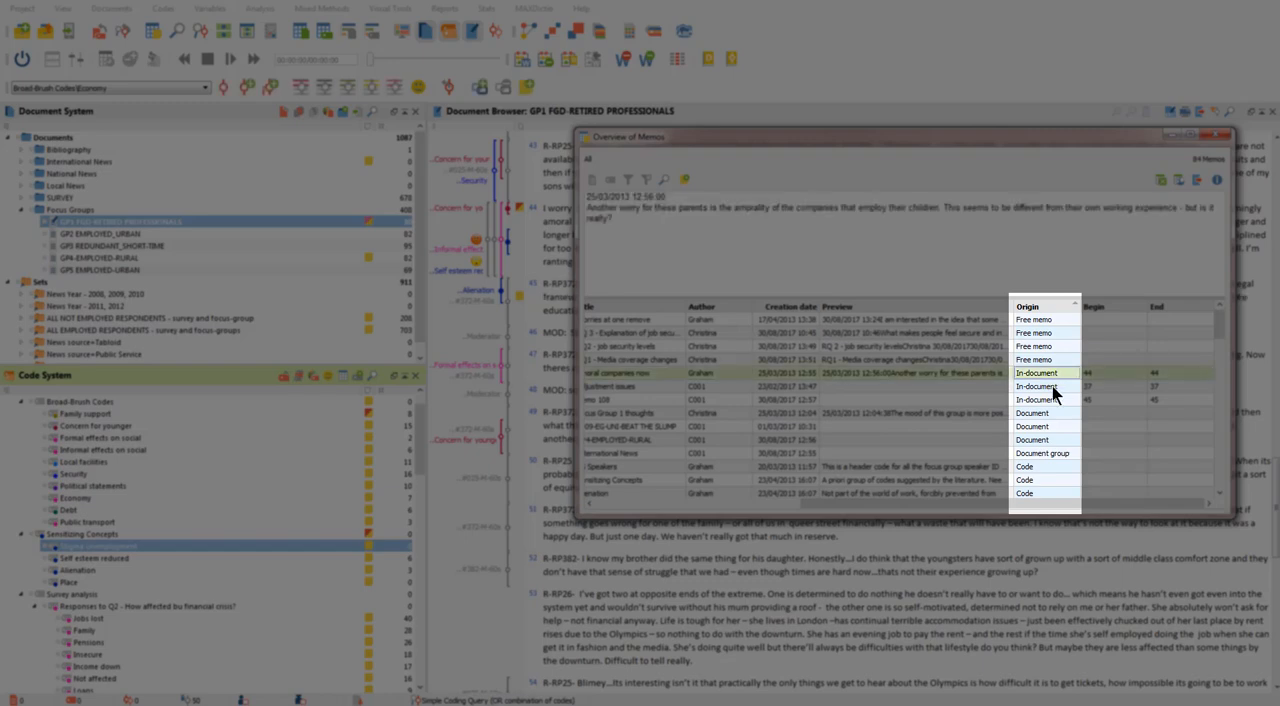
click(1052, 386)
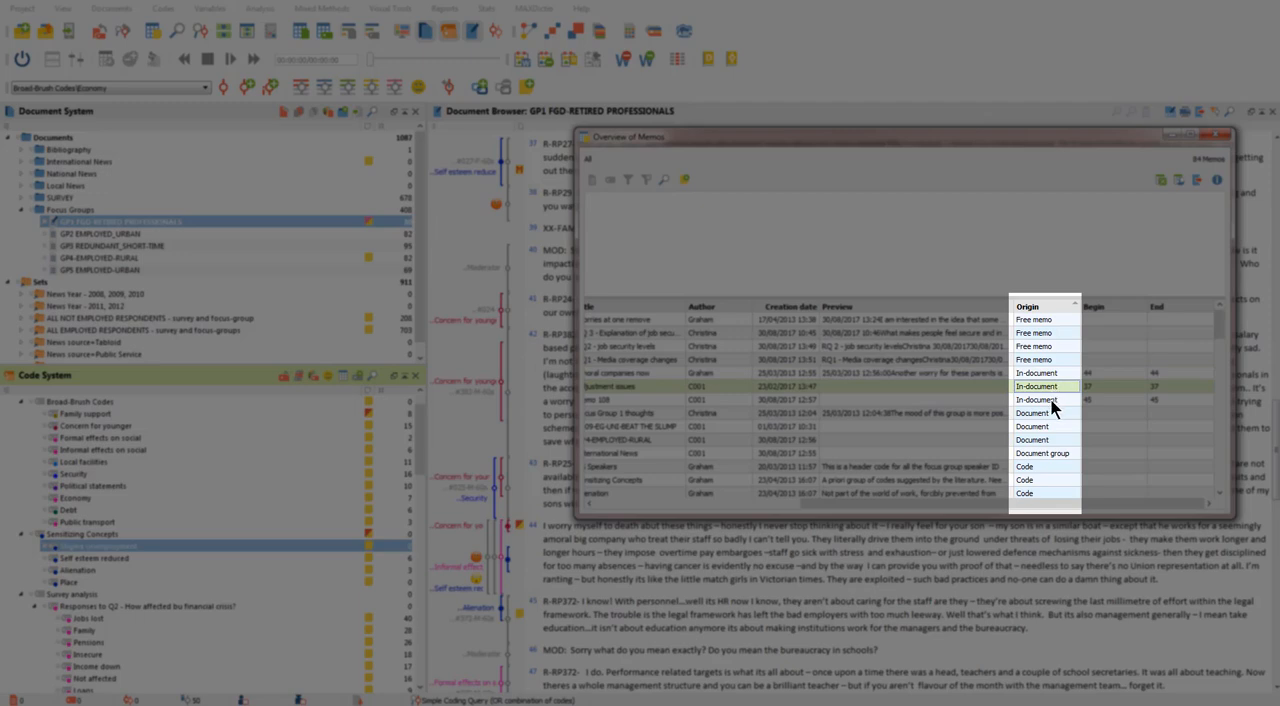
click(1051, 400)
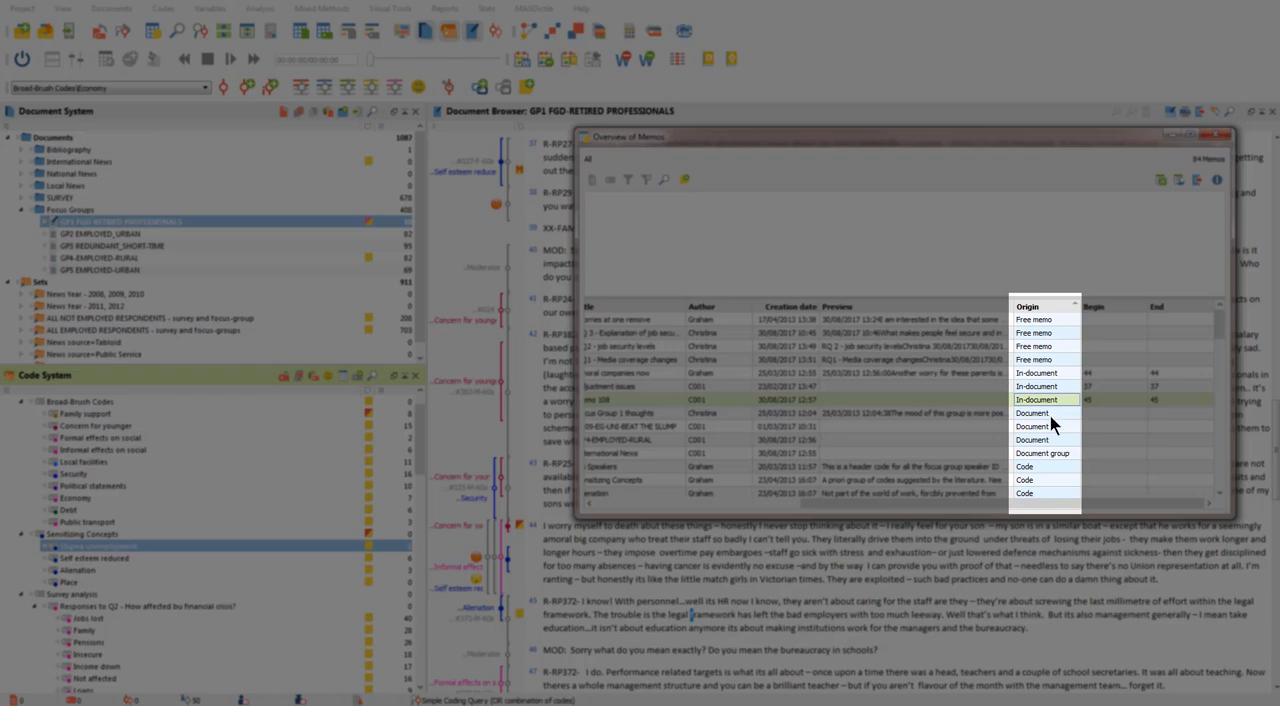
Preview the document memos Focus Group 1 thoughts, 2009-EG-UNI-BEAT THE SLUMP and GP4-EMPLOYED-RURAL, and the free memo Worries at one remove.
click(1050, 415)
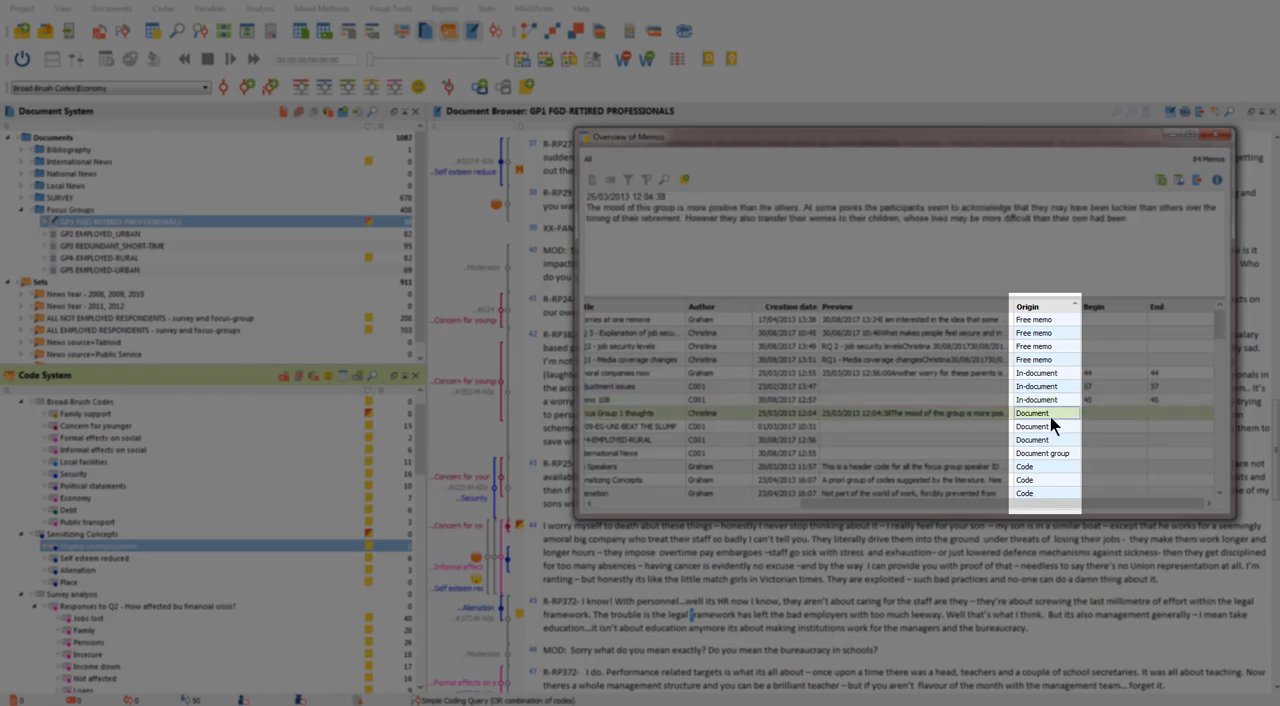
click(1050, 427)
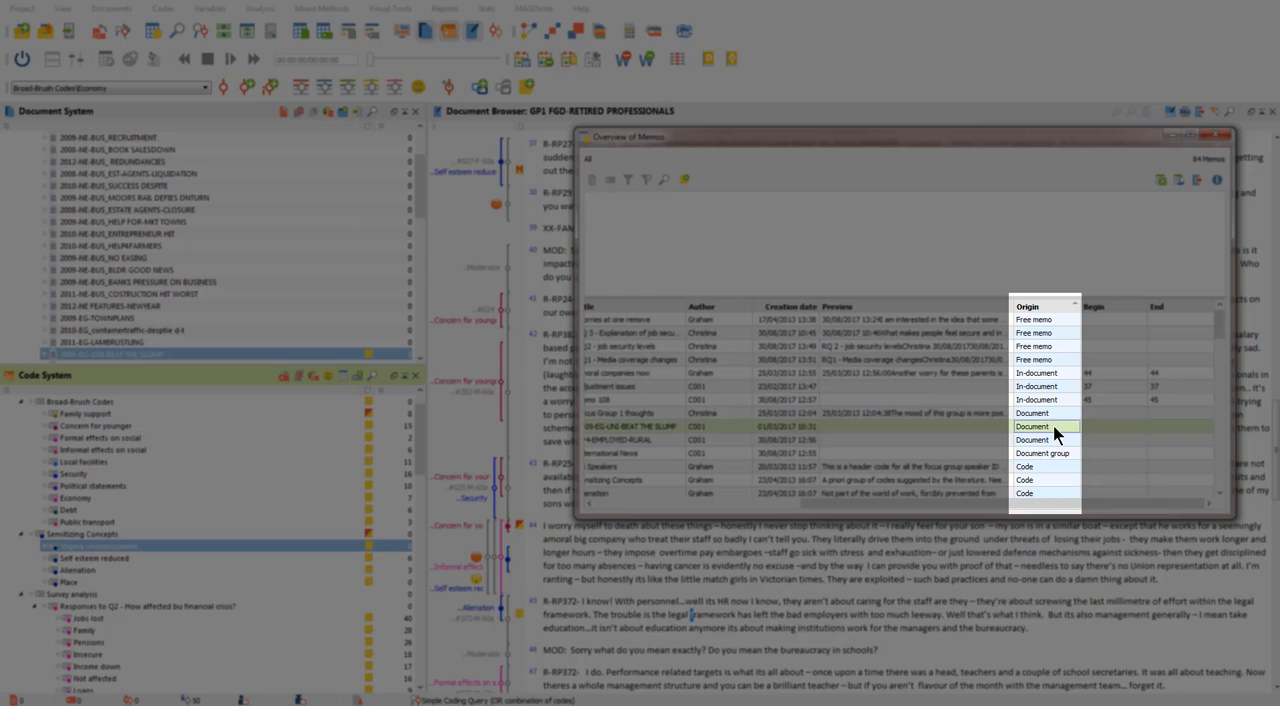
click(1055, 438)
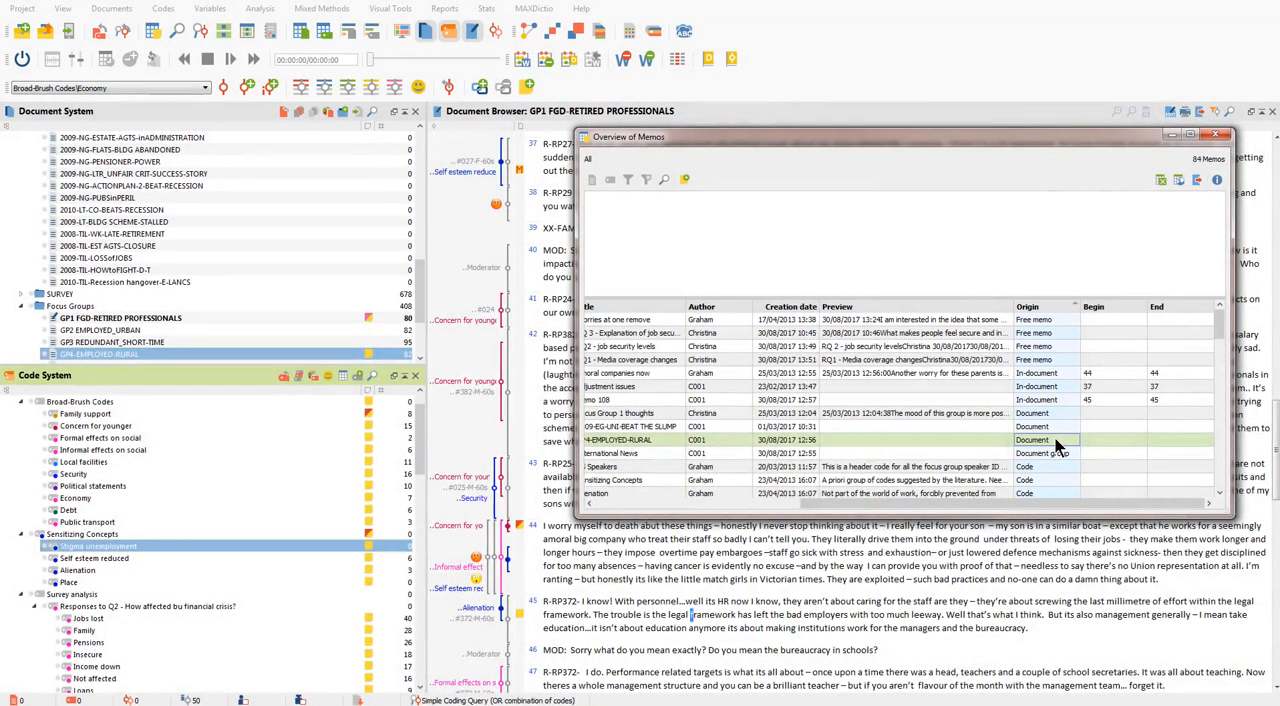
click(1047, 324)
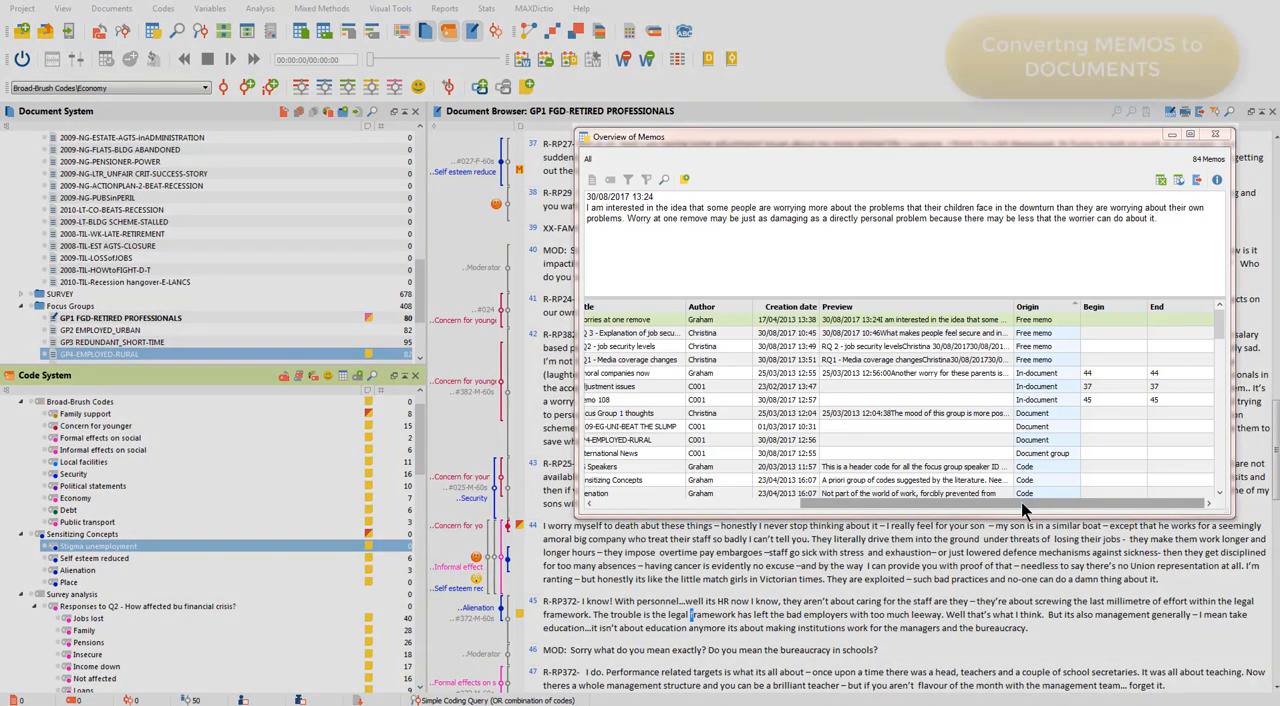
Highlight the three research question free memos together, from RQ 3 to RQ1 - Media coverage changes.
drag(1018, 503, 778, 540)
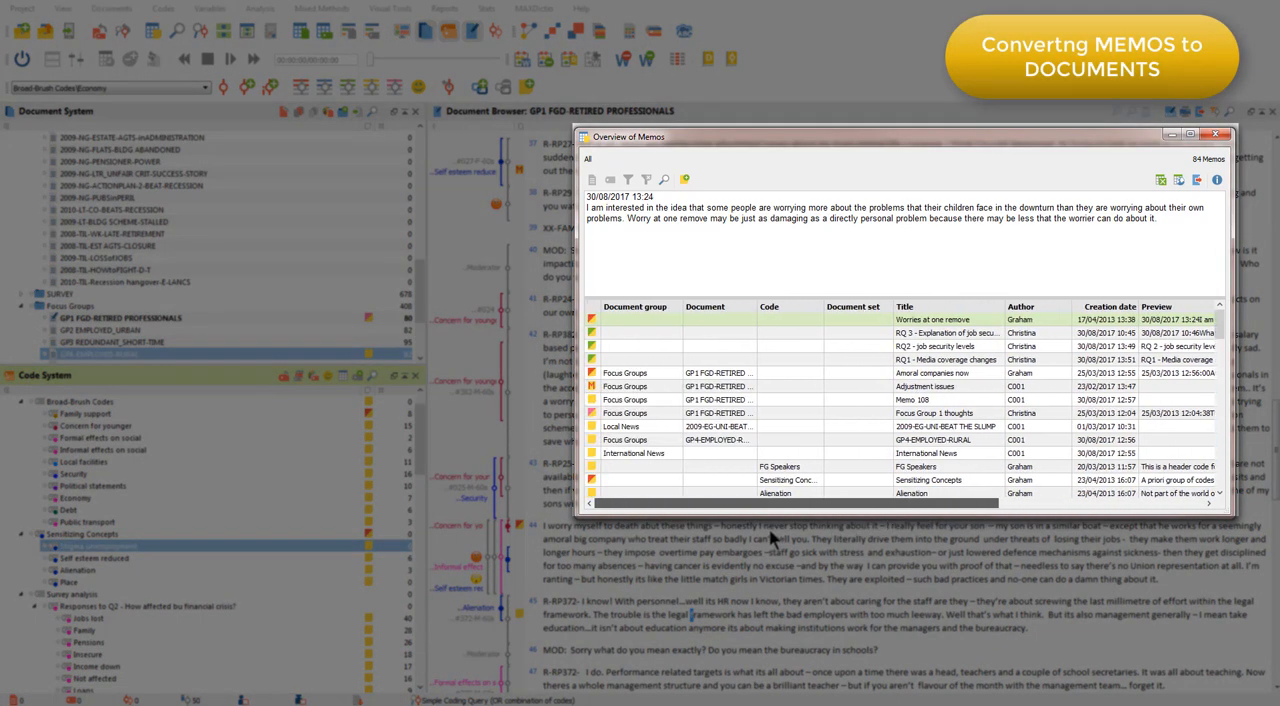
click(591, 333)
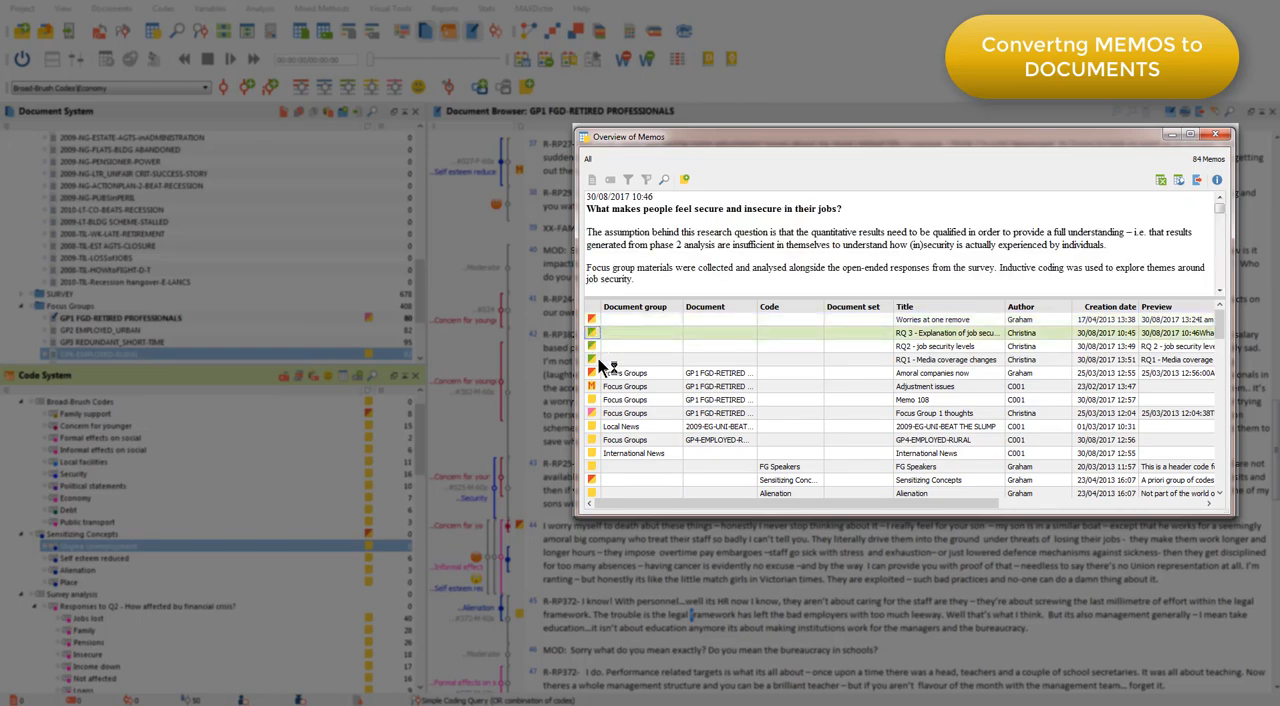
shift+click(599, 359)
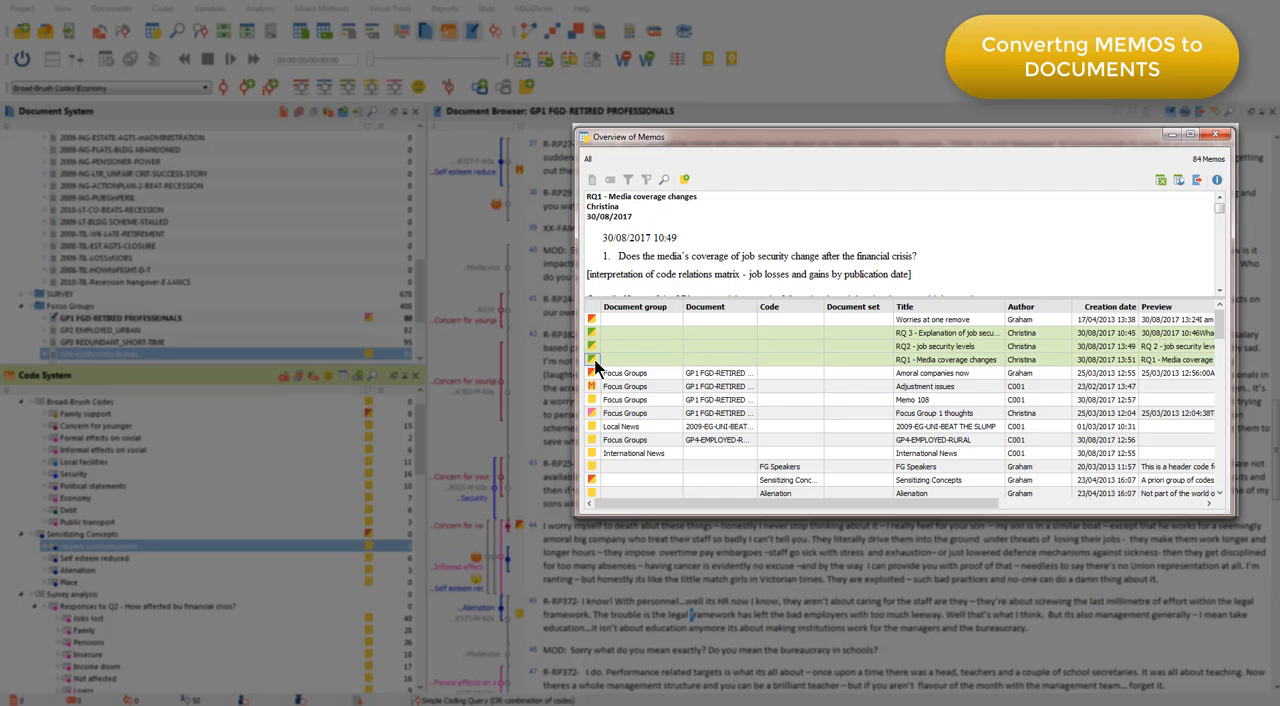
Convert only the RQ1 - Media coverage changes memo to a document and check it in the Document System and Document Browser.
click(596, 360)
right_click(595, 361)
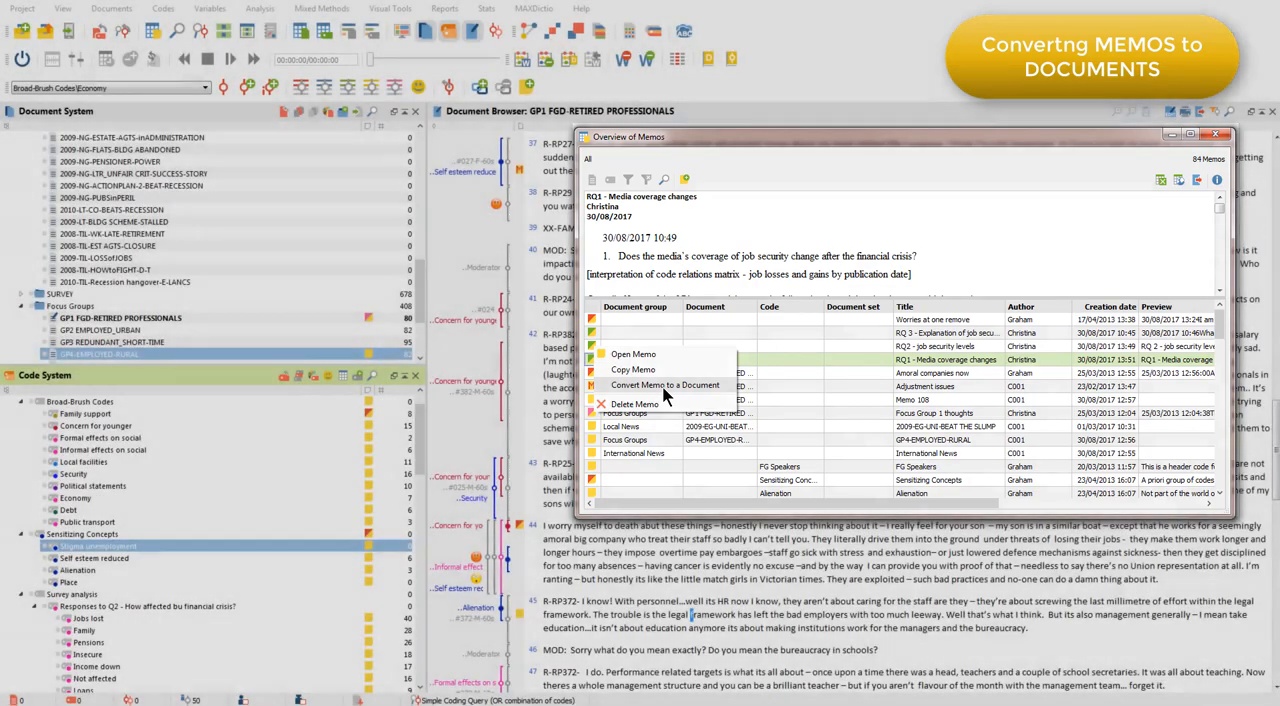
click(663, 386)
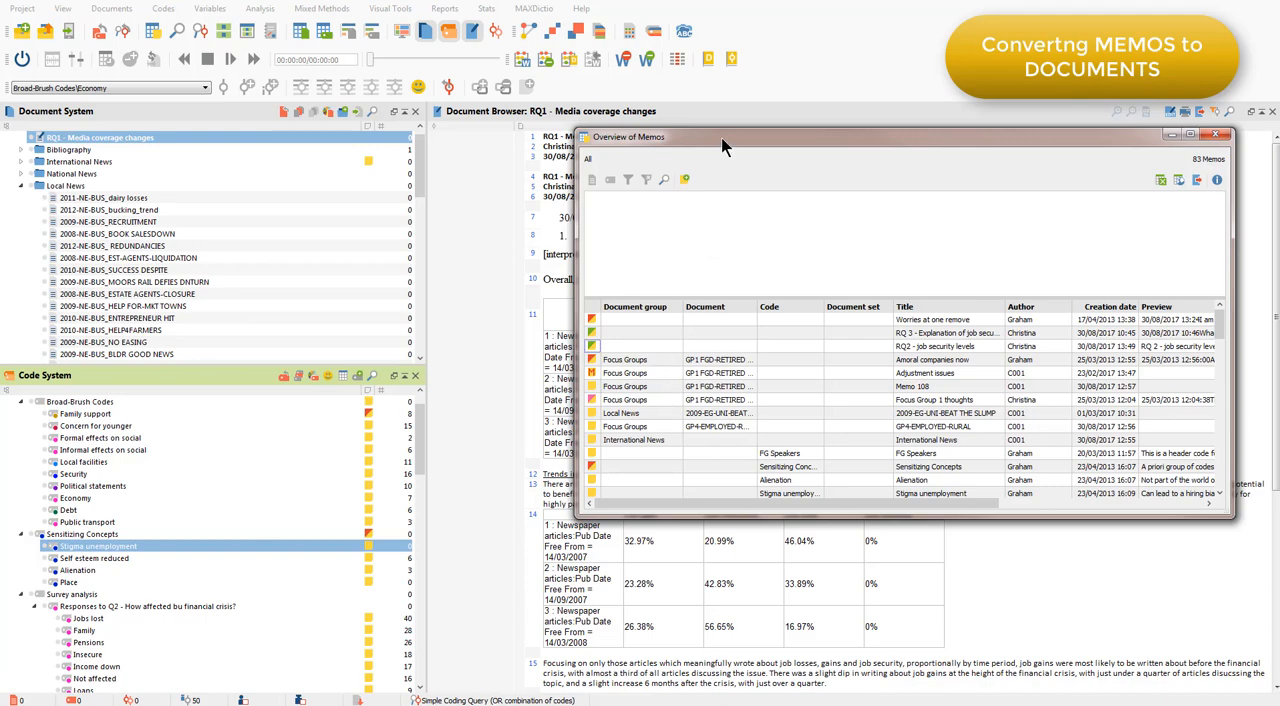
drag(721, 141, 717, 279)
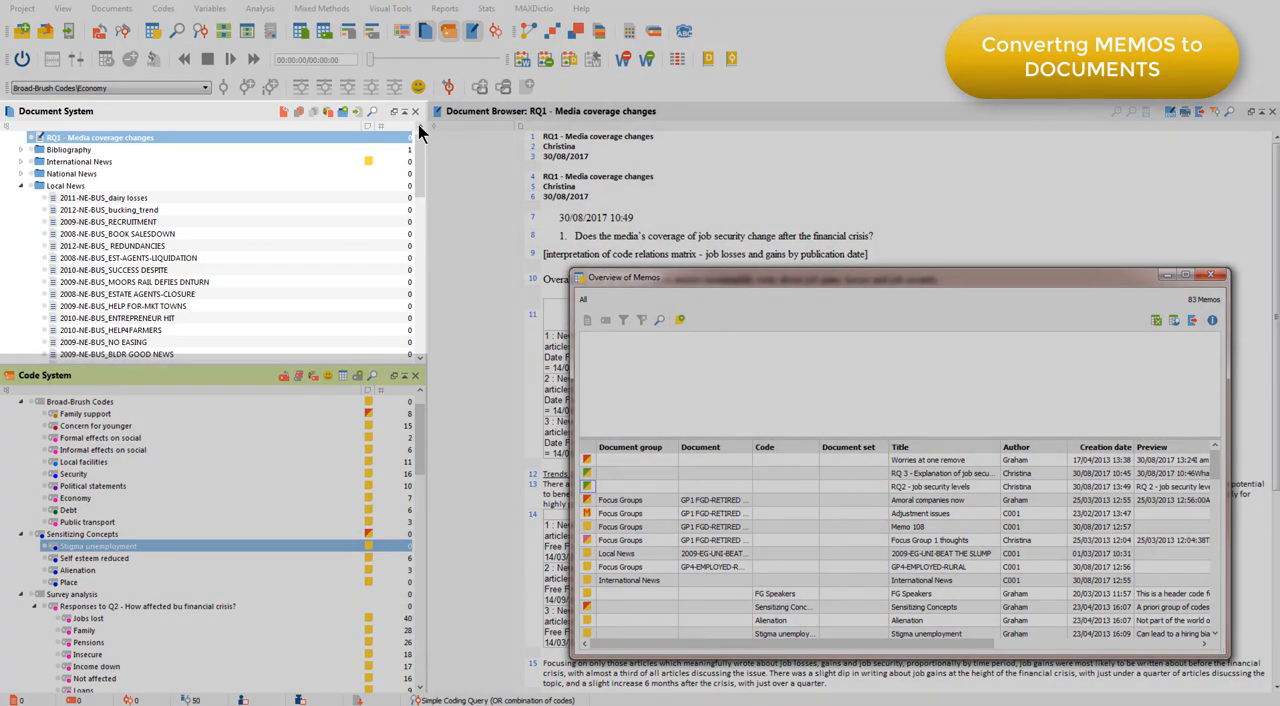
click(419, 126)
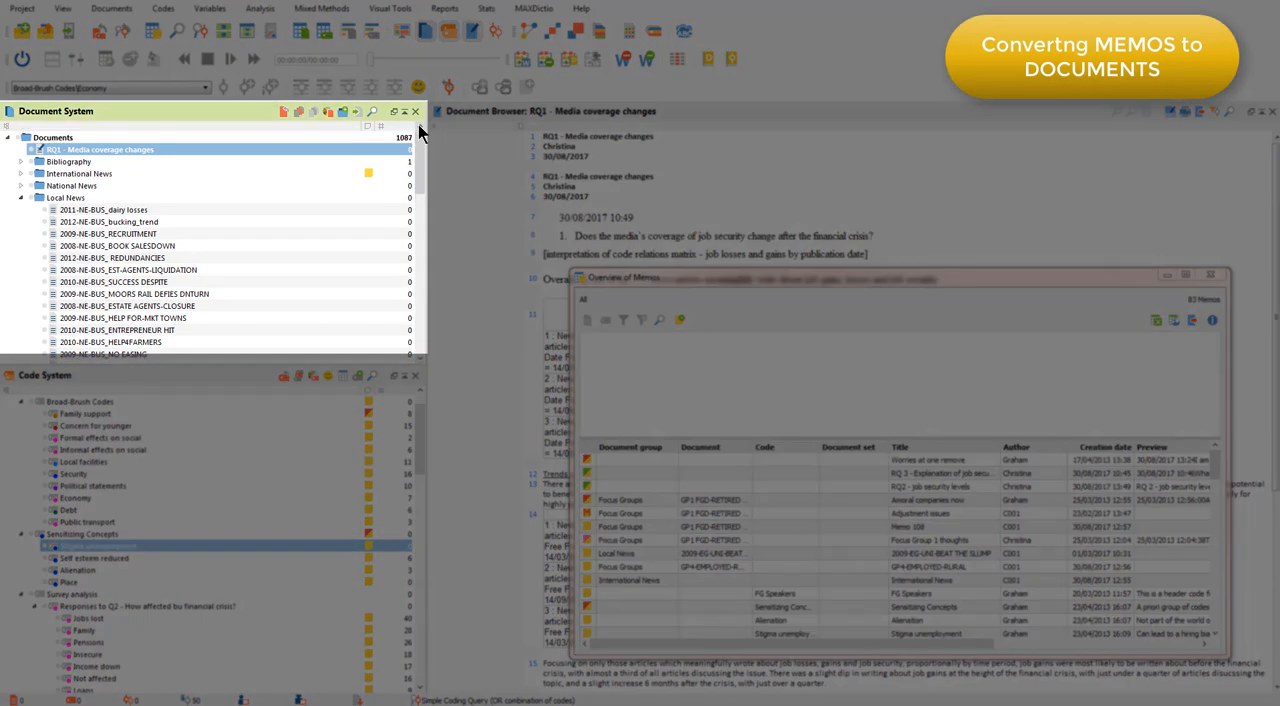